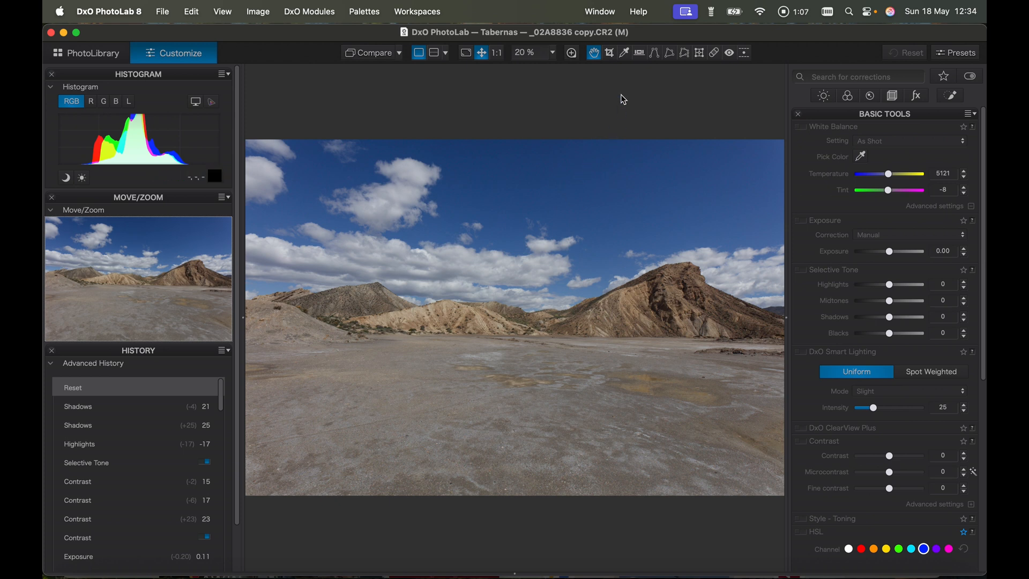
# - Straighten the photo by about -1.05 degrees, aligning the horizon line with the base of the hills
pyautogui.click(640, 53)
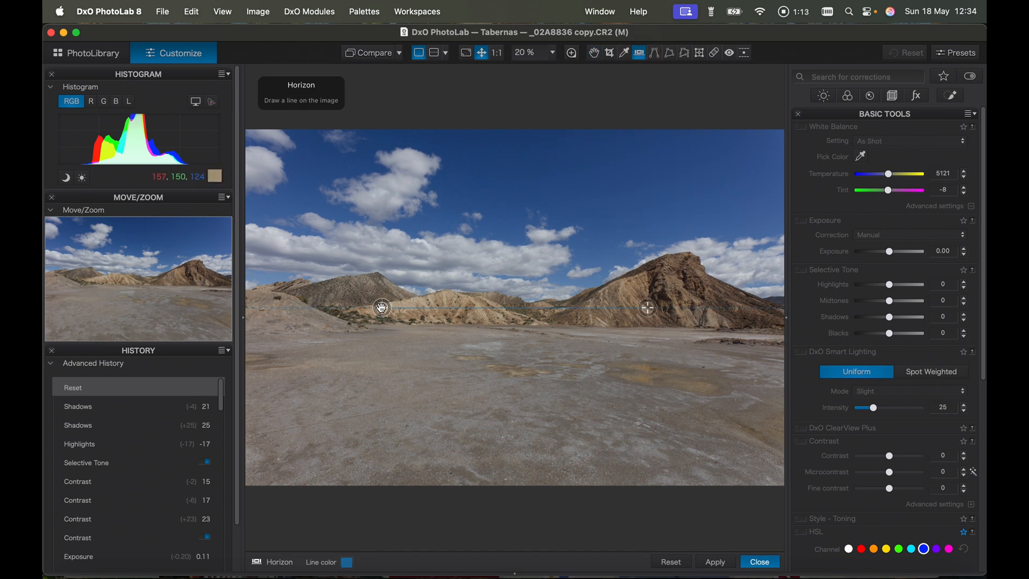
pyautogui.moveTo(382, 307); pyautogui.dragTo(381, 321)
pyautogui.moveTo(648, 308); pyautogui.dragTo(655, 327)
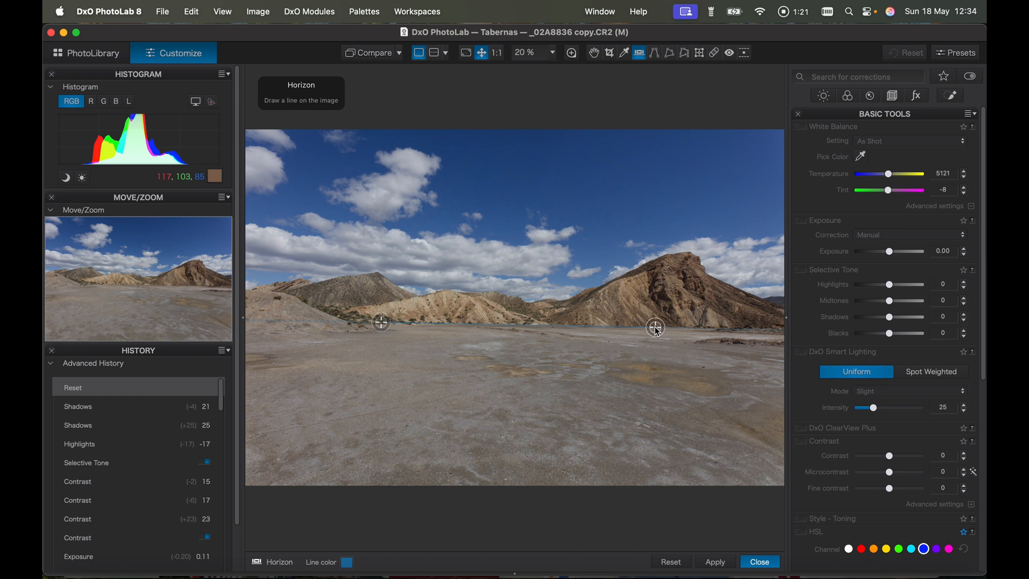
pyautogui.press('Return')
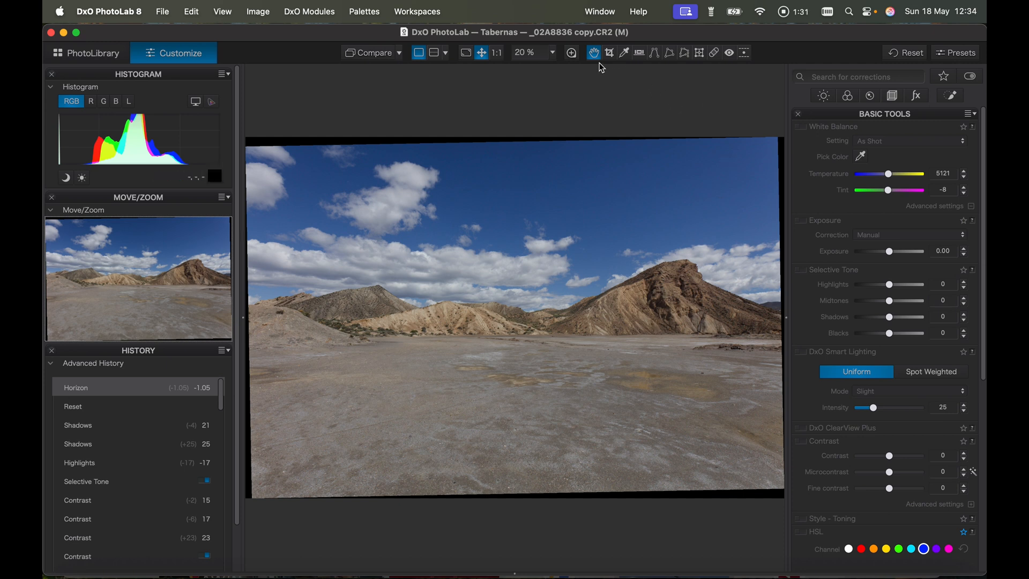
# - Crop the photo to a 16x9 ratio, trimming the tilted borders and removing mostly empty foreground
pyautogui.click(609, 53)
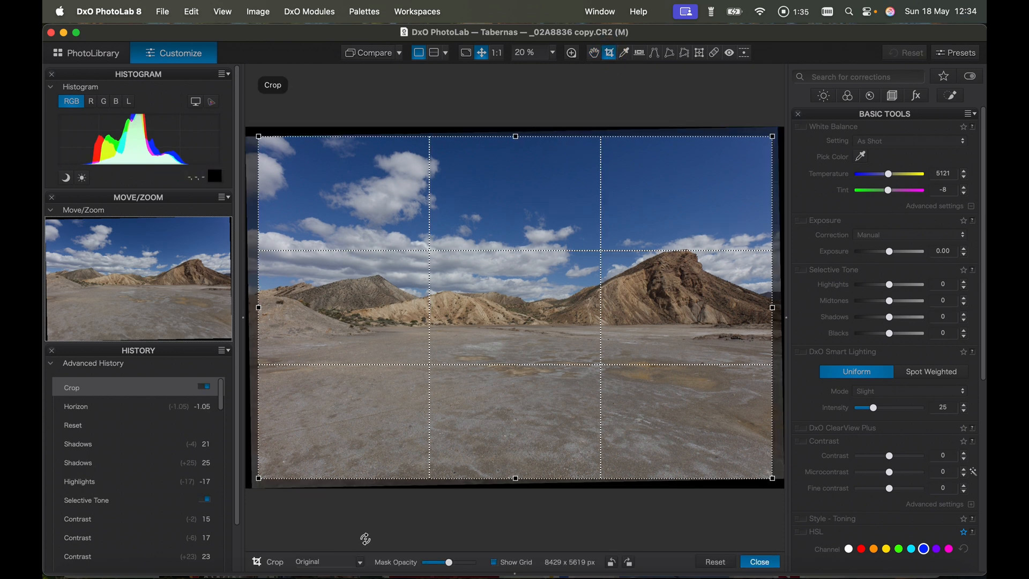
pyautogui.click(359, 563)
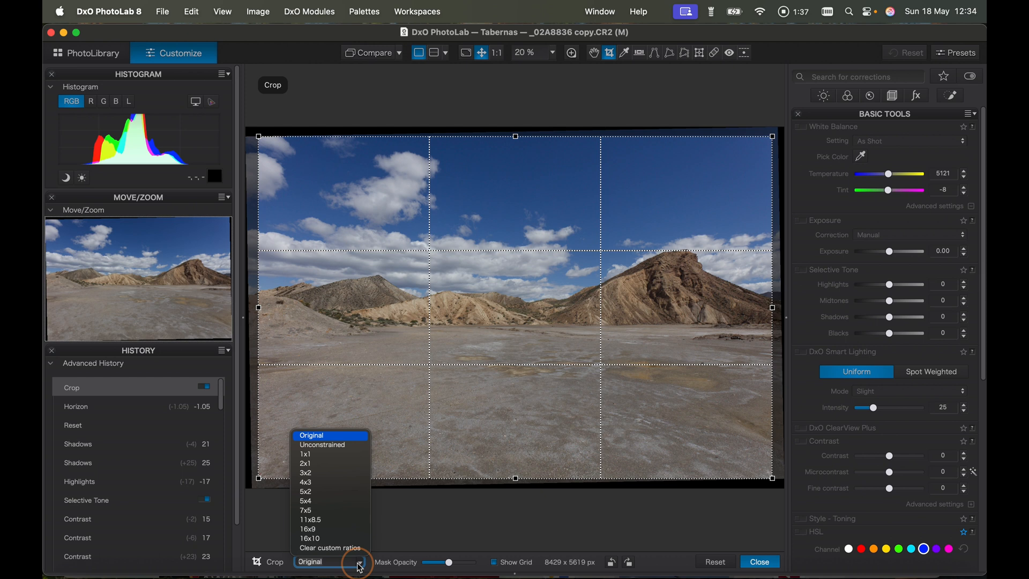
pyautogui.click(321, 529)
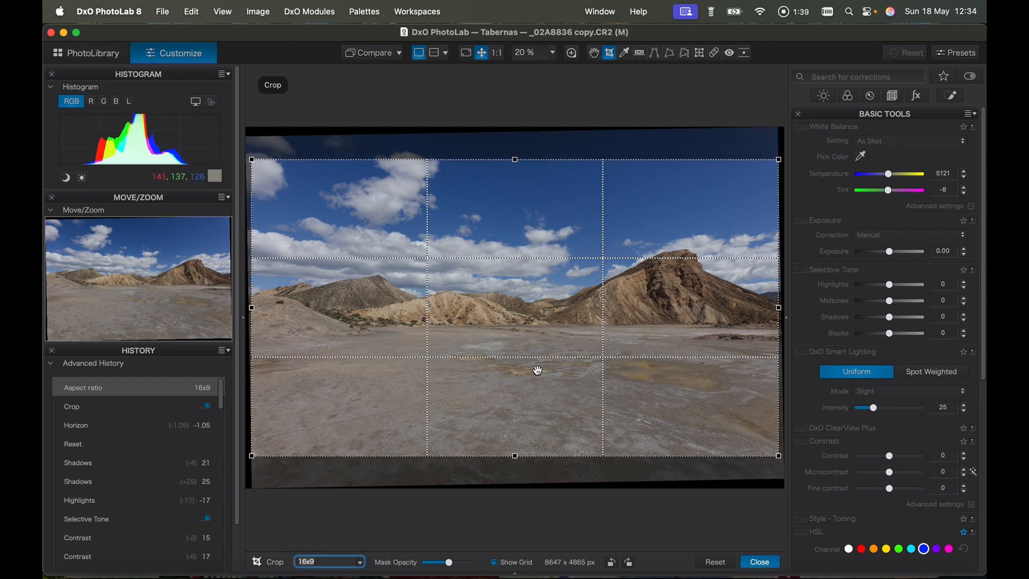
pyautogui.moveTo(563, 369); pyautogui.dragTo(576, 340)
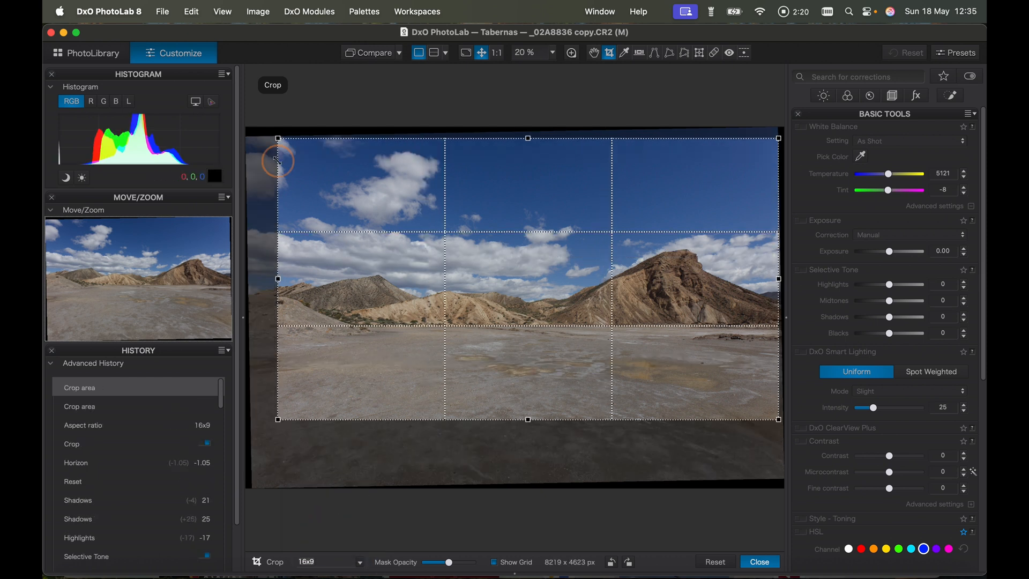
pyautogui.moveTo(365, 203); pyautogui.dragTo(408, 262)
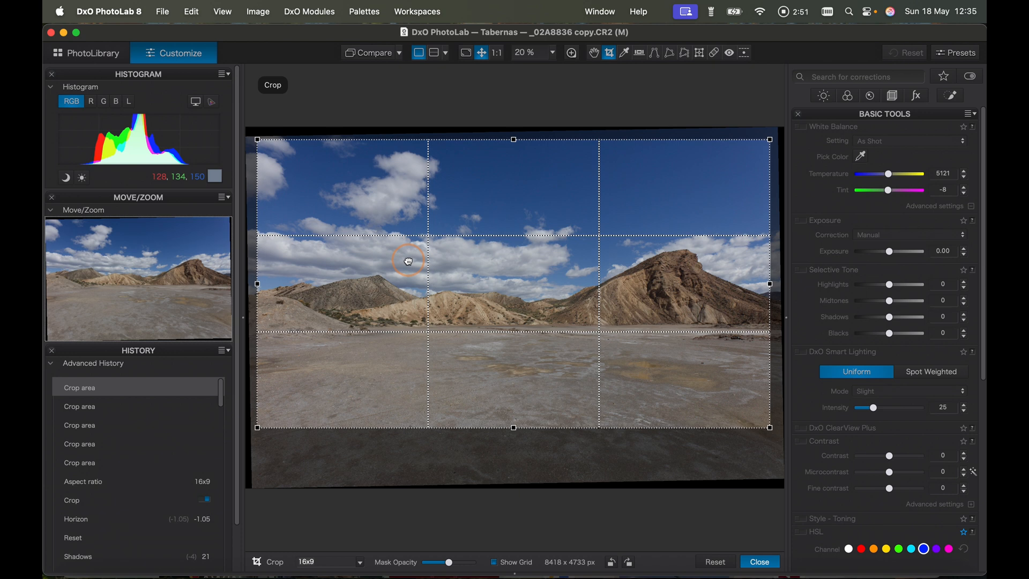
pyautogui.press('Return')
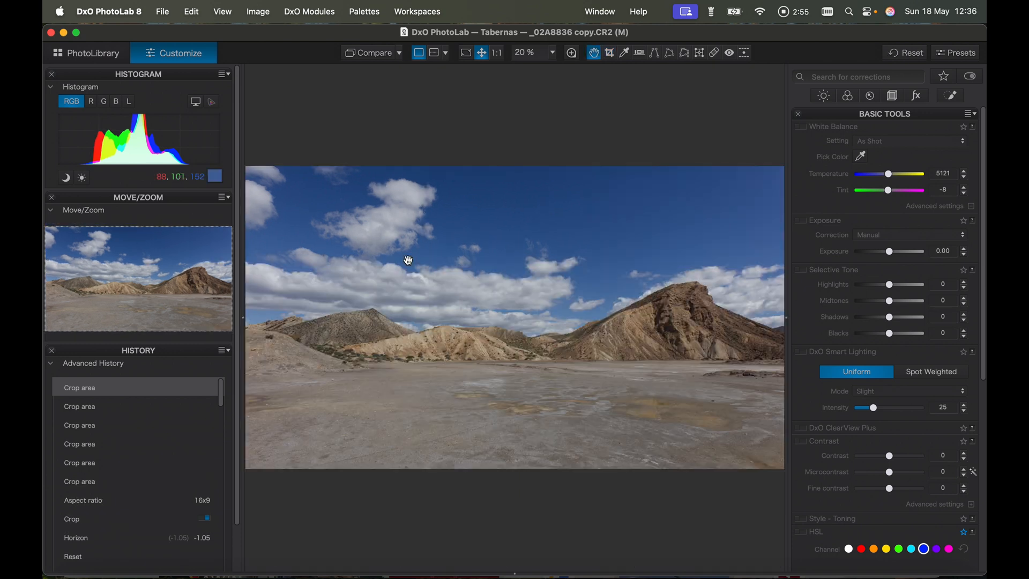
# - Set the exposure to about 0.17 and lower the highlights to -10
pyautogui.click(373, 53)
pyautogui.moveTo(891, 256); pyautogui.dragTo(892, 256)
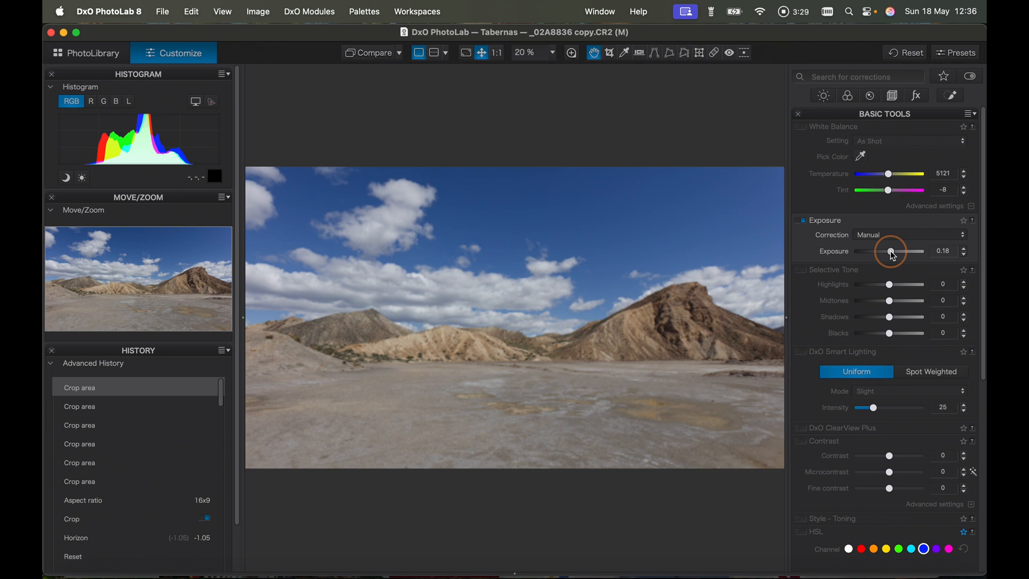
pyautogui.moveTo(892, 257); pyautogui.dragTo(893, 256)
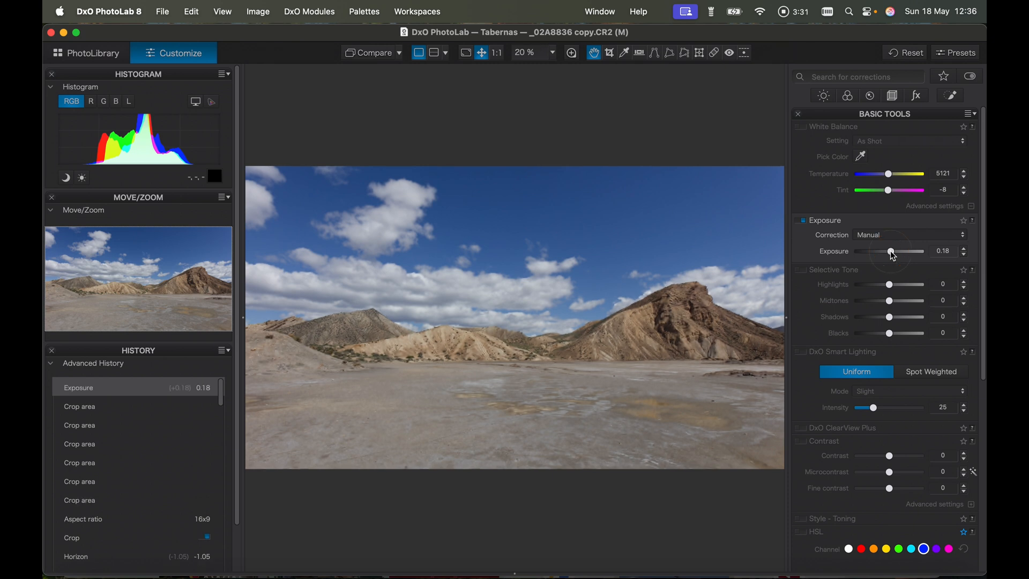
pyautogui.click(891, 288)
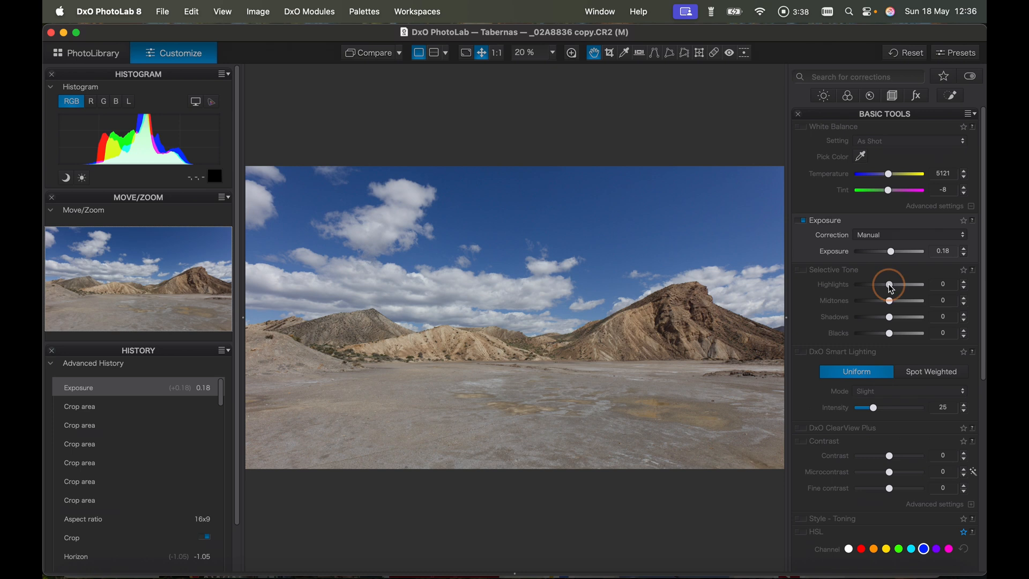
pyautogui.click(893, 253)
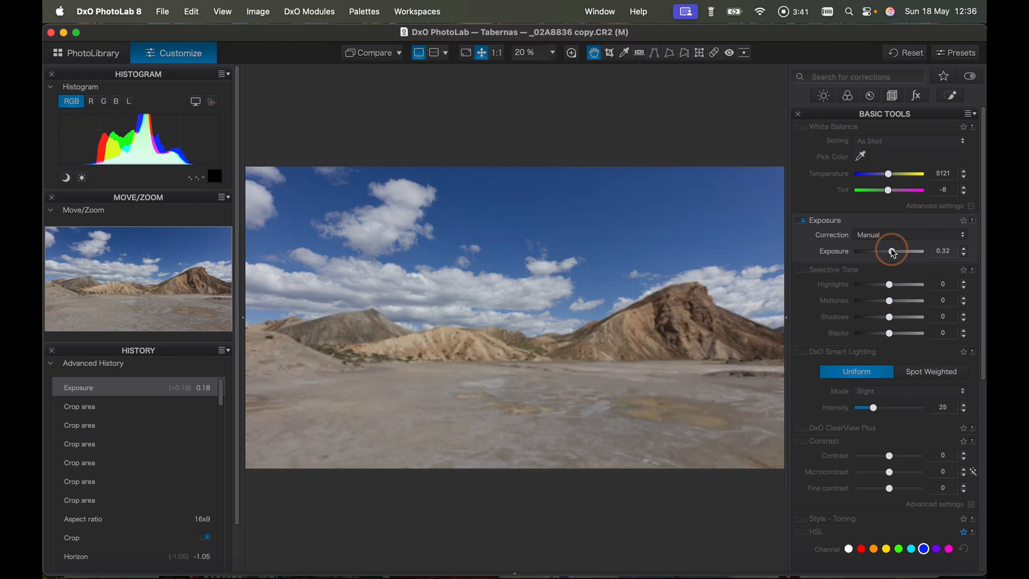
pyautogui.moveTo(893, 254); pyautogui.dragTo(886, 287)
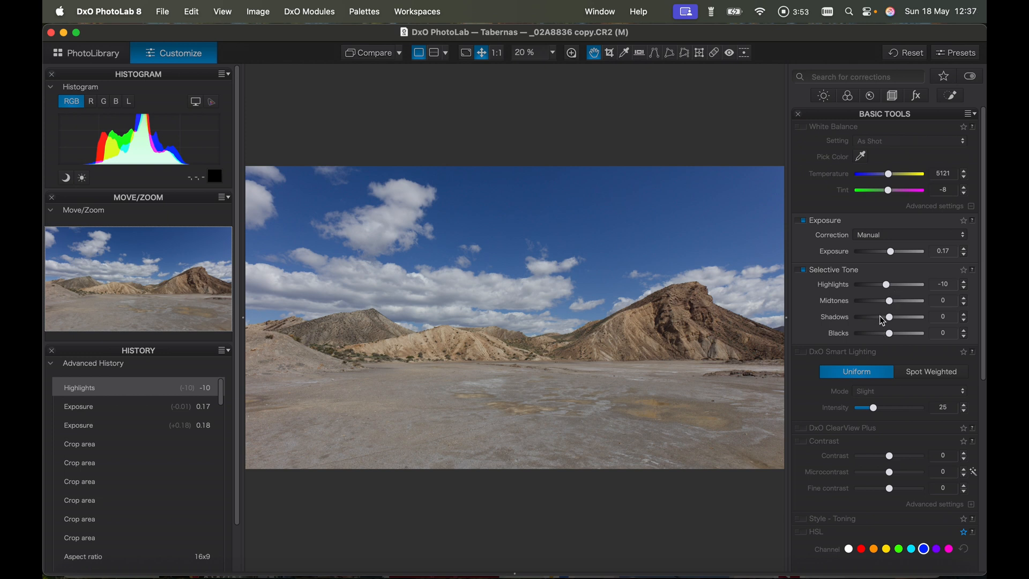
# - Raise the shadows to 12 and lower the blacks to -9 in Selective Tone
pyautogui.moveTo(891, 321); pyautogui.dragTo(895, 322)
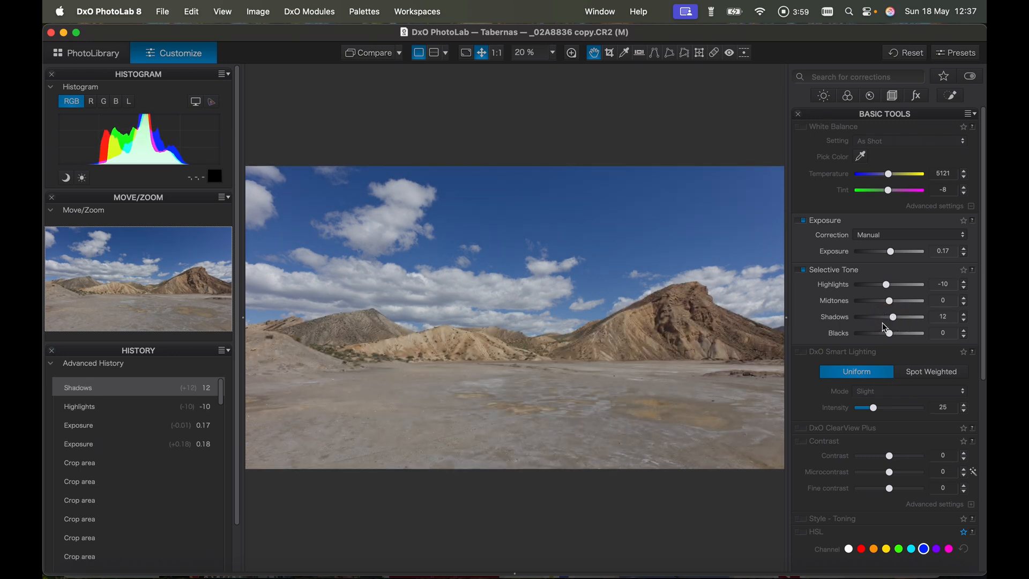
pyautogui.click(889, 333)
pyautogui.moveTo(891, 337); pyautogui.dragTo(889, 336)
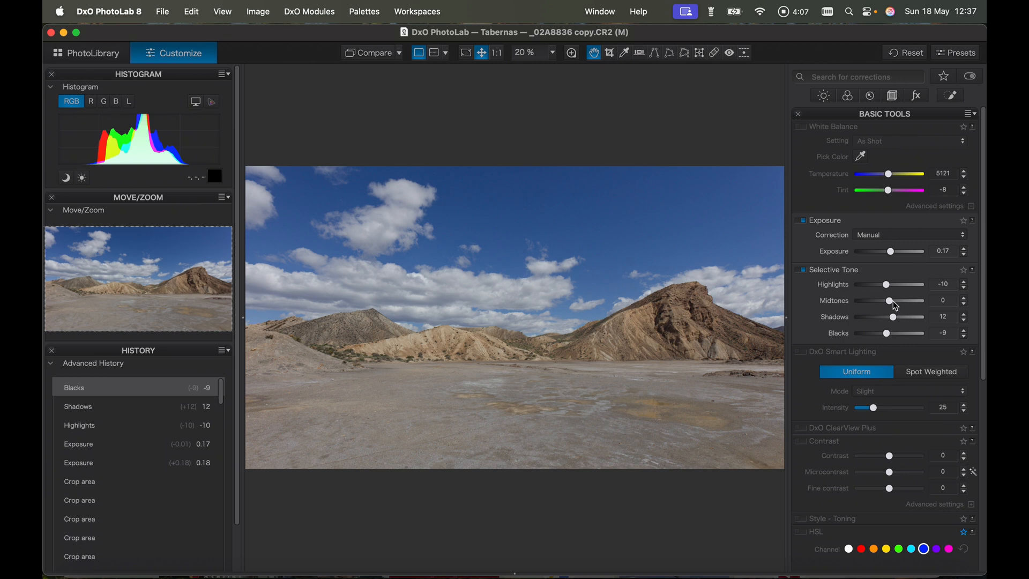
# - Enable the Contrast correction with microcontrast at 16 and raise the contrast to 28
pyautogui.scroll(-2, 892, 301)
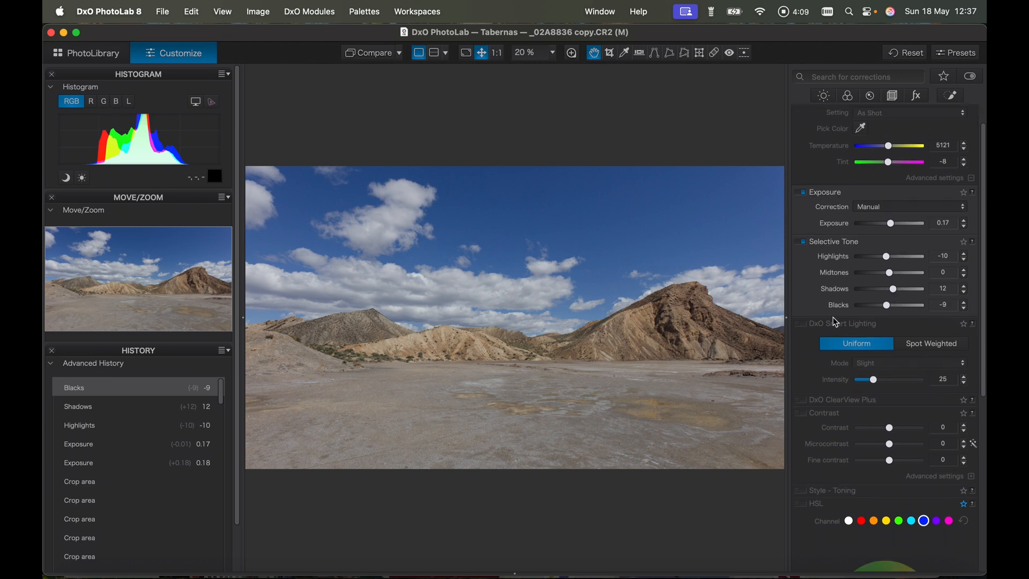
pyautogui.scroll(-3, 805, 356)
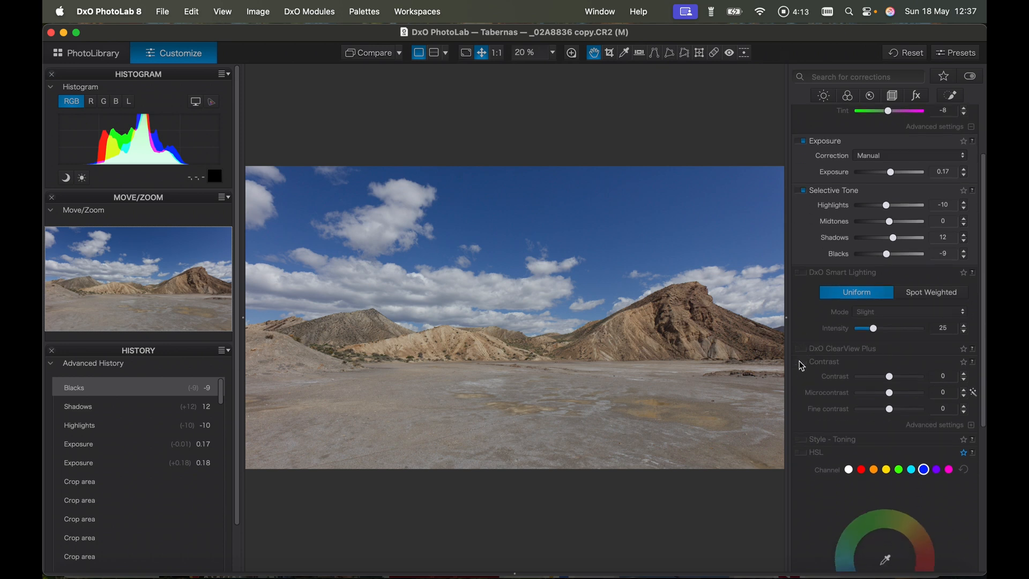
pyautogui.click(802, 362)
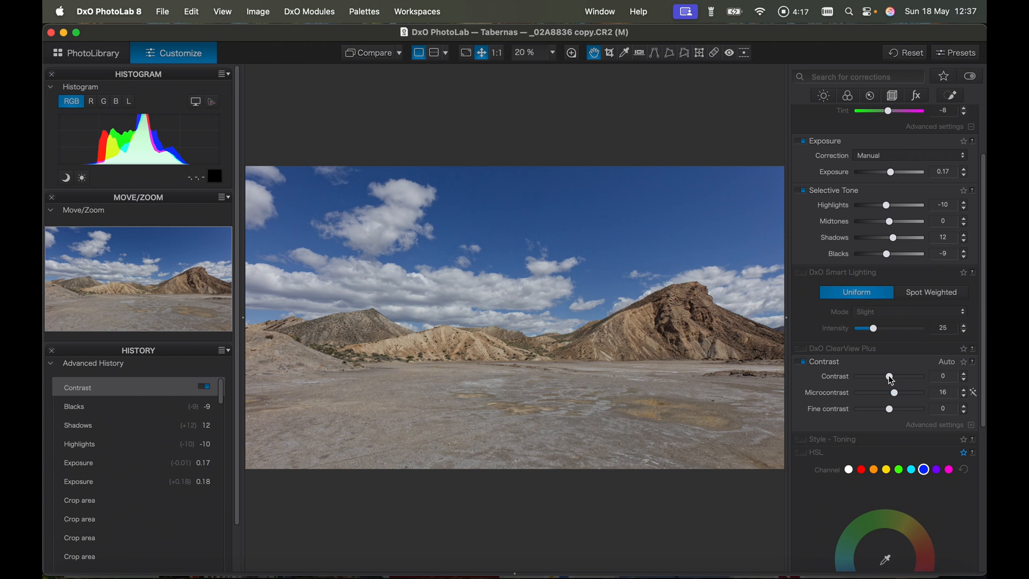
pyautogui.moveTo(892, 381)
pyautogui.mouseDown()
pyautogui.moveTo(928, 381)
pyautogui.moveTo(896, 373)
pyautogui.mouseUp()
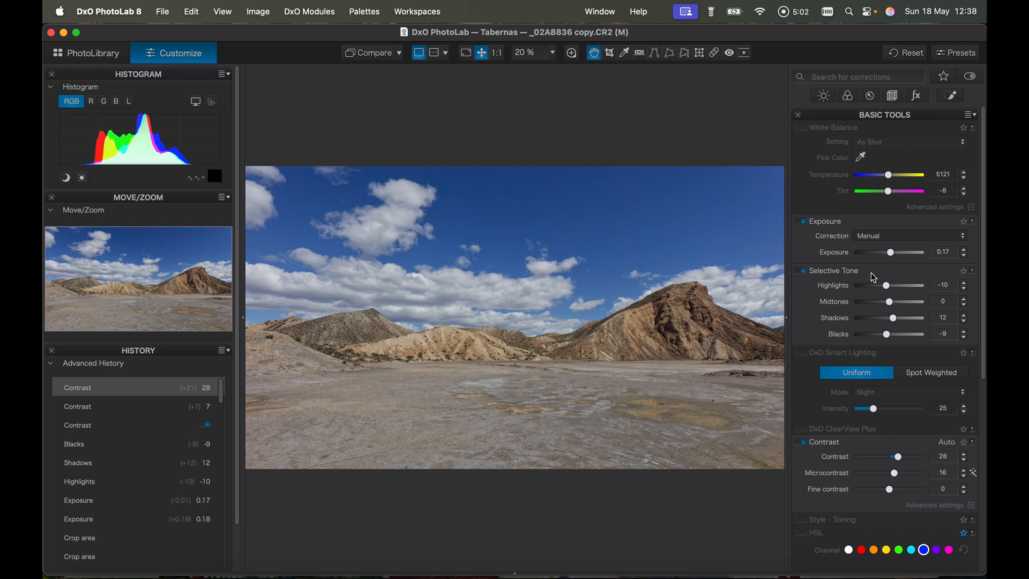
# - Warm the white balance by setting the temperature to about 6006 K
pyautogui.click(890, 177)
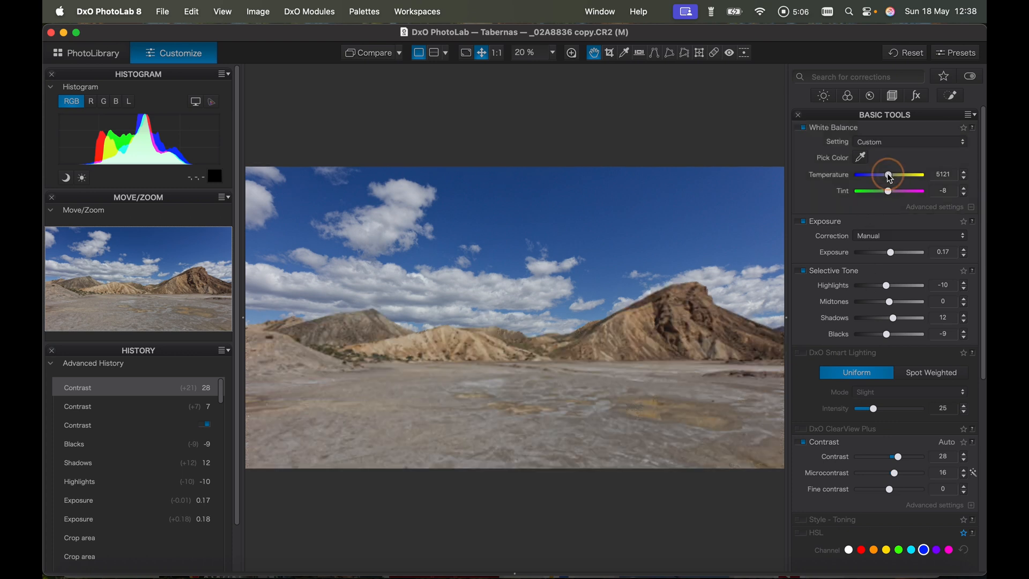
pyautogui.moveTo(889, 178); pyautogui.dragTo(895, 179)
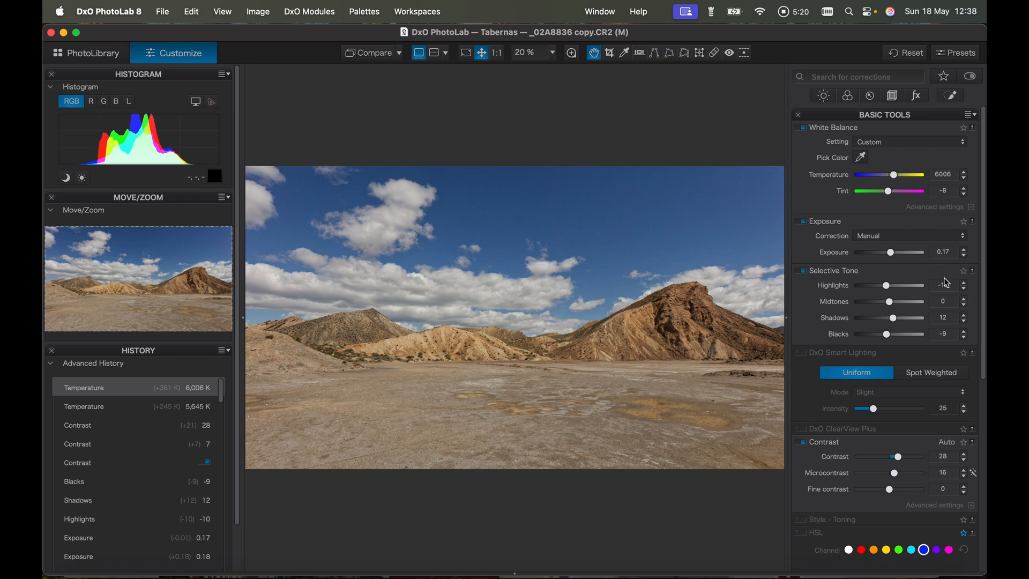
# - Try red -2, green -1 and blue 1 in the Channel Mixer and return all three to 0
pyautogui.click(847, 97)
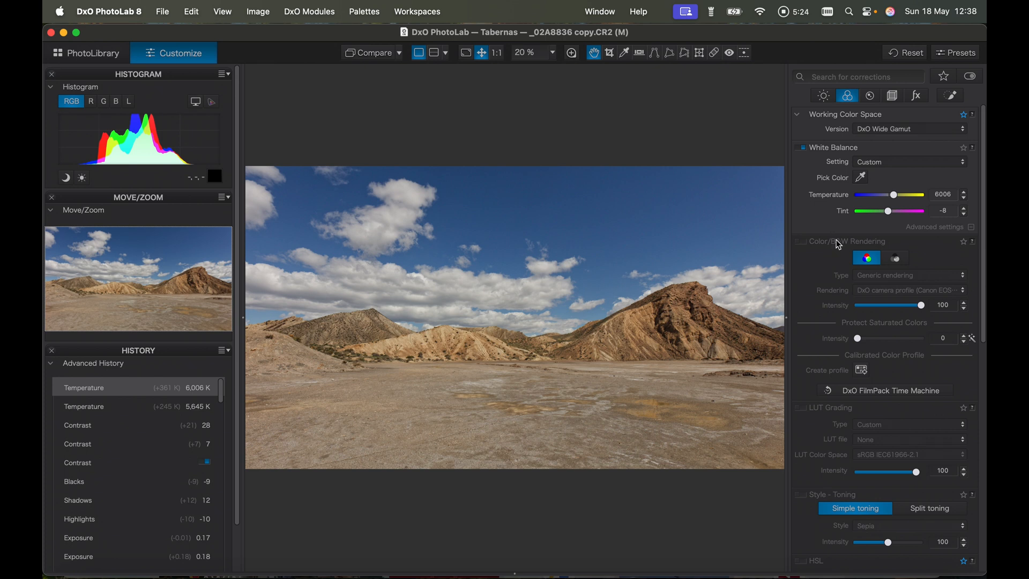
pyautogui.scroll(-5, 869, 359)
pyautogui.scroll(-10, 872, 371)
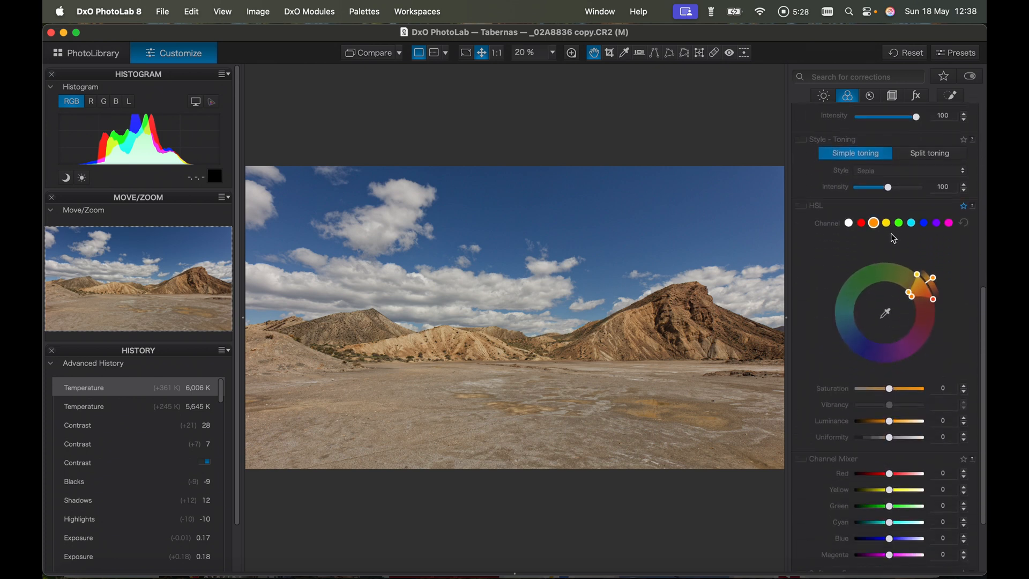
pyautogui.scroll(1, 845, 255)
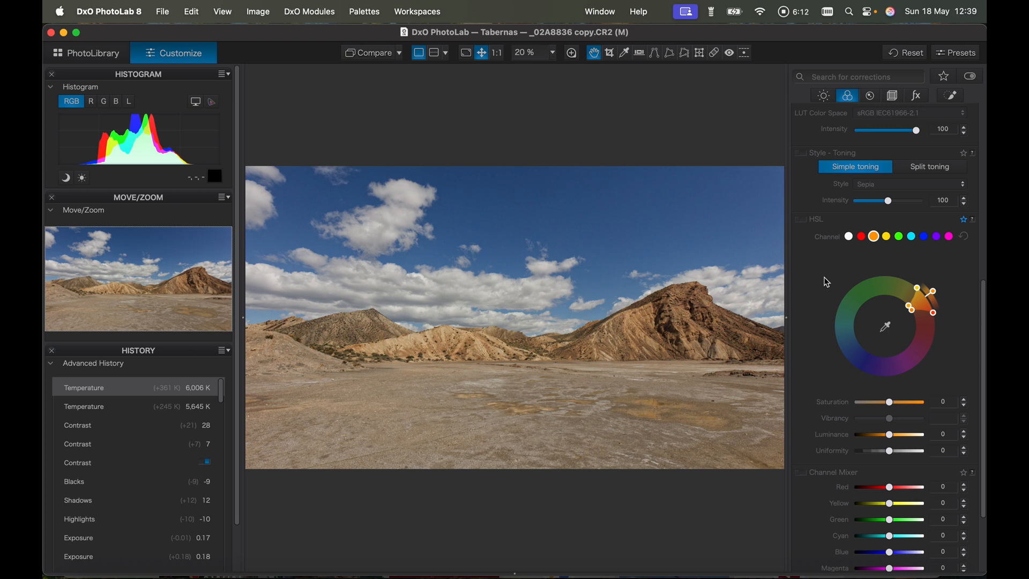
pyautogui.click(889, 488)
pyautogui.moveTo(890, 488); pyautogui.dragTo(892, 556)
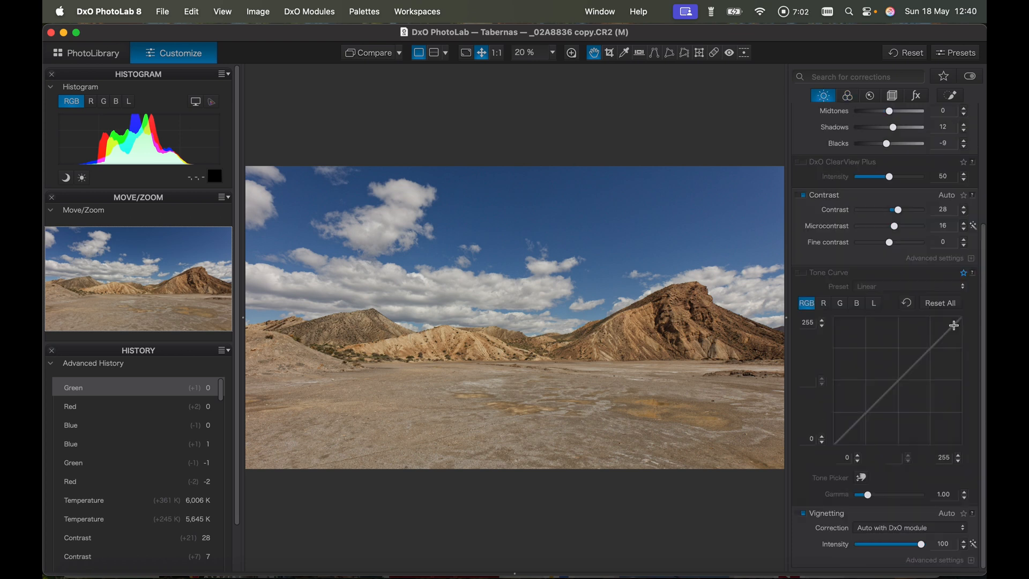
# - Brighten the photo with an RGB tone curve point near the highlight end, at input 231 and output 244
pyautogui.moveTo(957, 323); pyautogui.dragTo(950, 324)
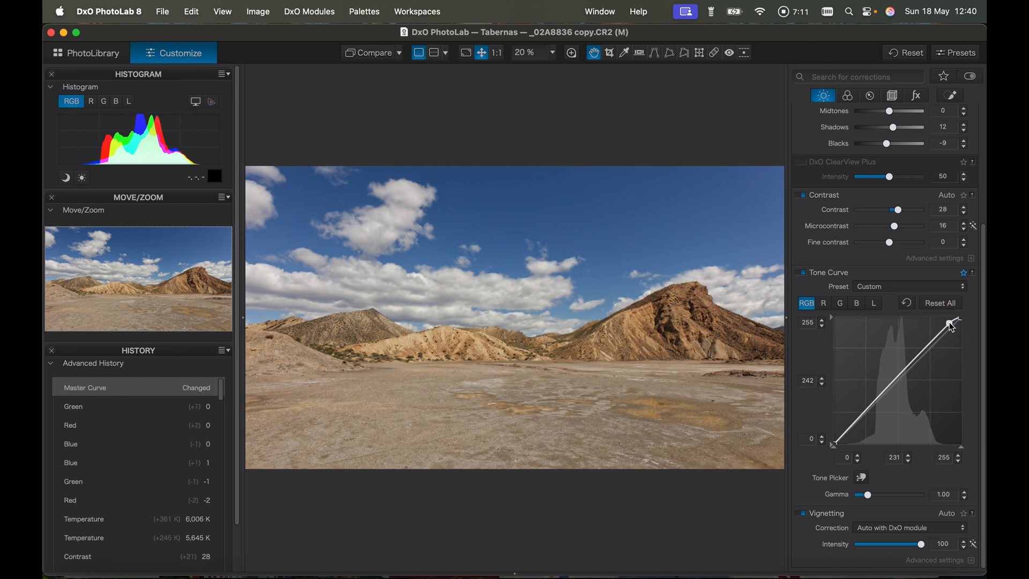
pyautogui.moveTo(952, 327); pyautogui.dragTo(950, 325)
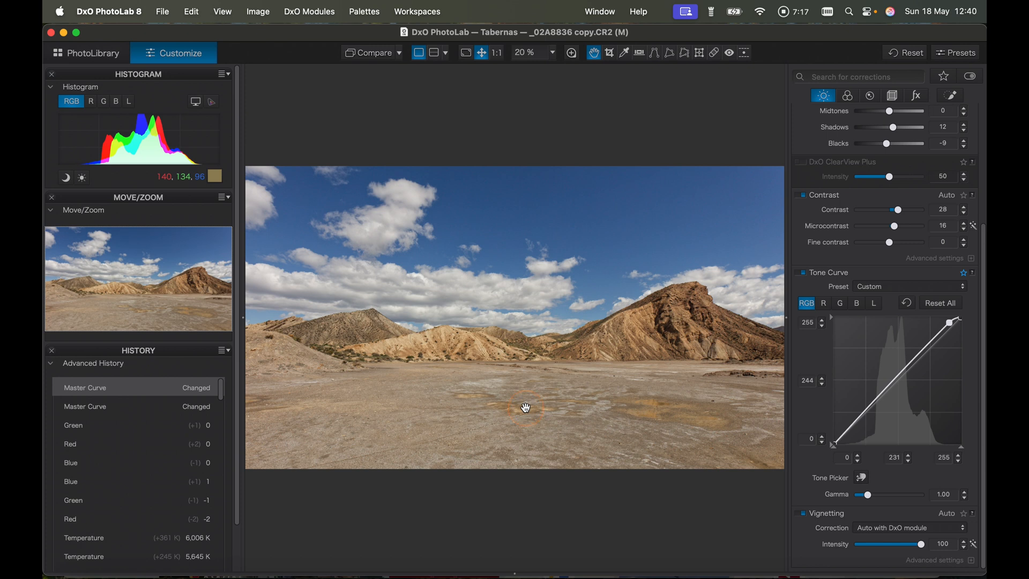
# - Examine the ground, hills and sky of the photo at 75 % zoom
pyautogui.click(550, 53)
pyautogui.click(526, 80)
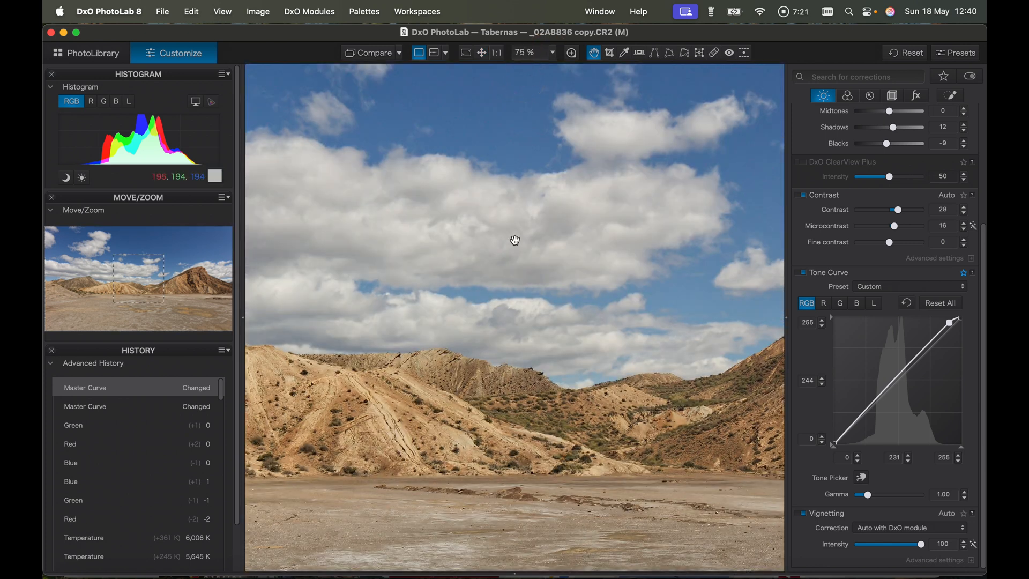
pyautogui.scroll(-10, 513, 248)
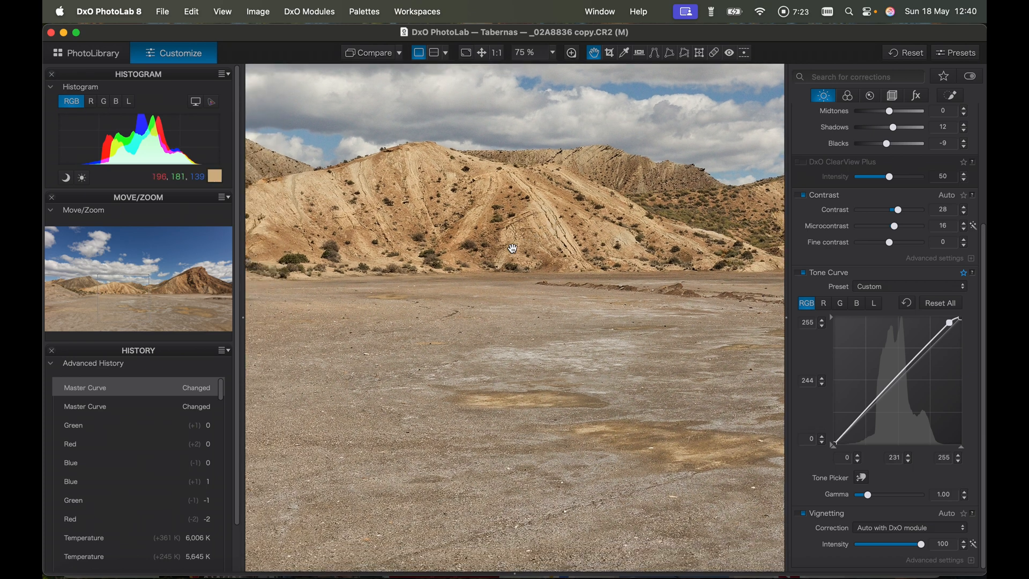
pyautogui.scroll(-10, 513, 248)
pyautogui.hscroll(5, 512, 248)
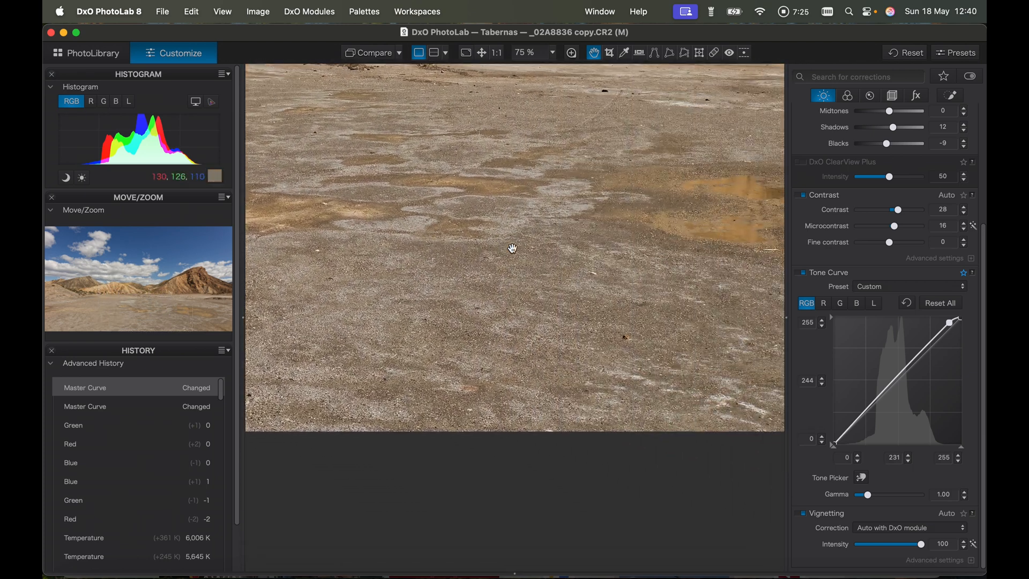
pyautogui.scroll(10, 513, 248)
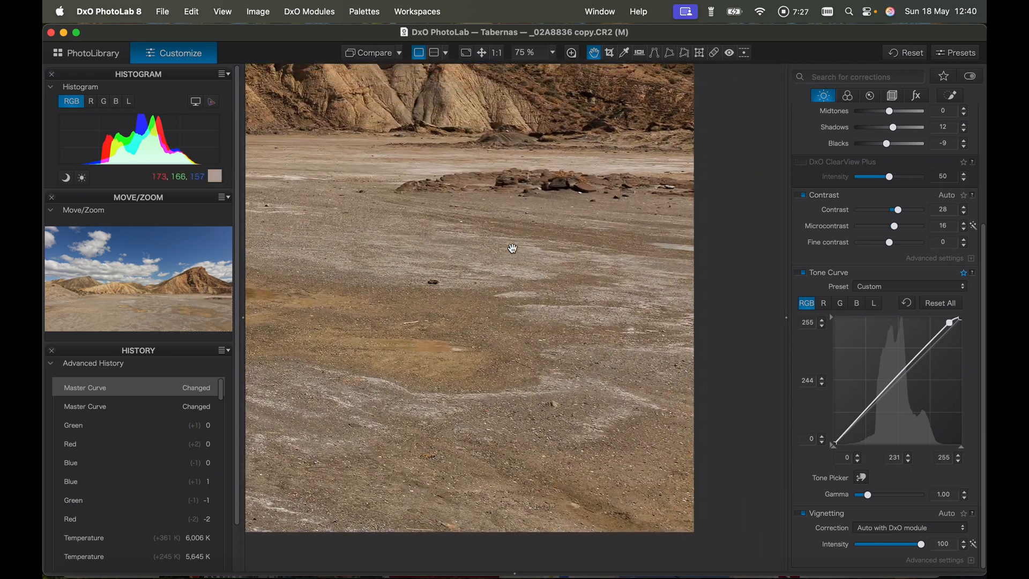
pyautogui.scroll(10, 512, 248)
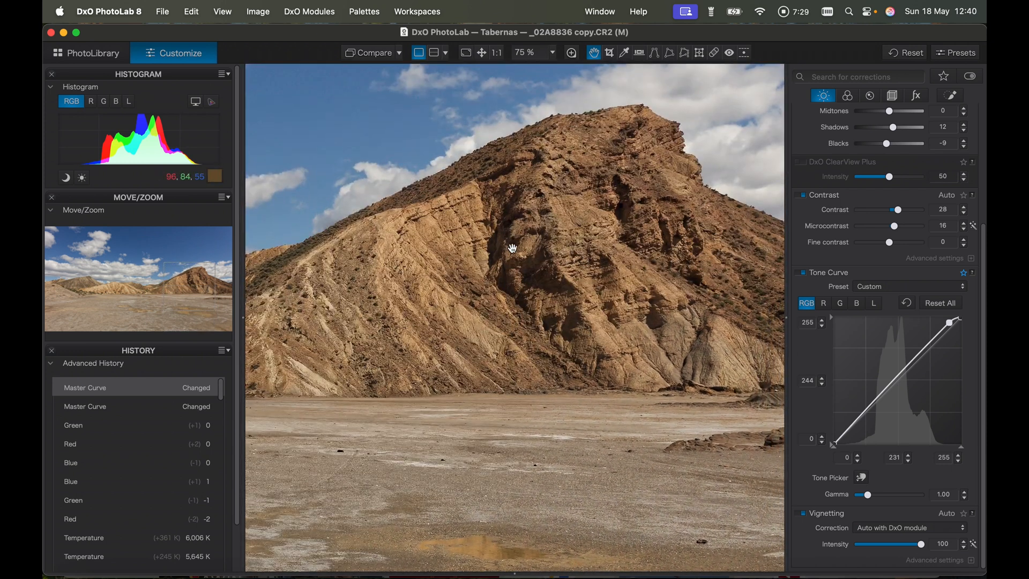
pyautogui.hscroll(-10, 513, 248)
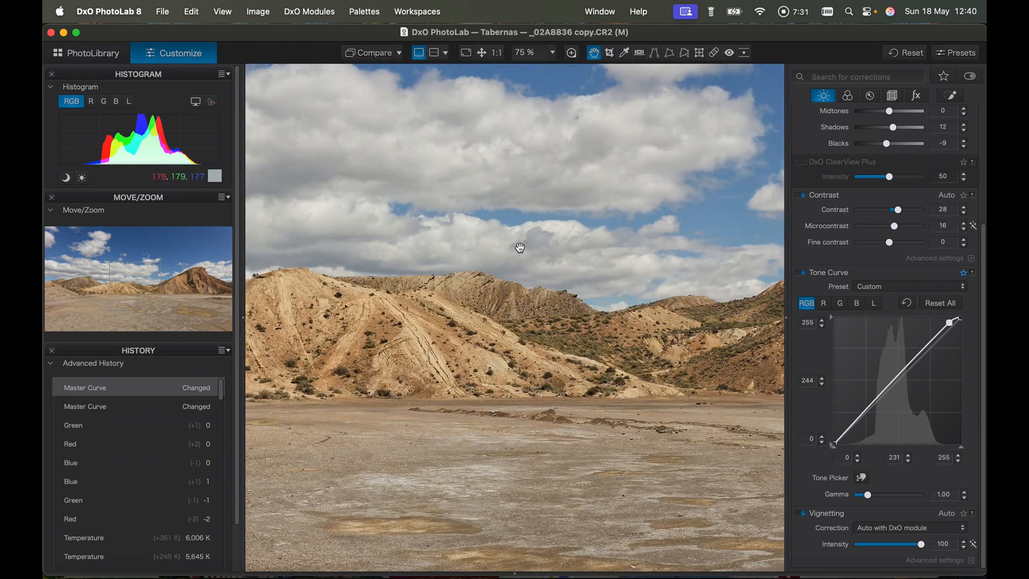
pyautogui.hscroll(-10, 520, 248)
pyautogui.scroll(5, 519, 247)
pyautogui.hscroll(-4, 519, 248)
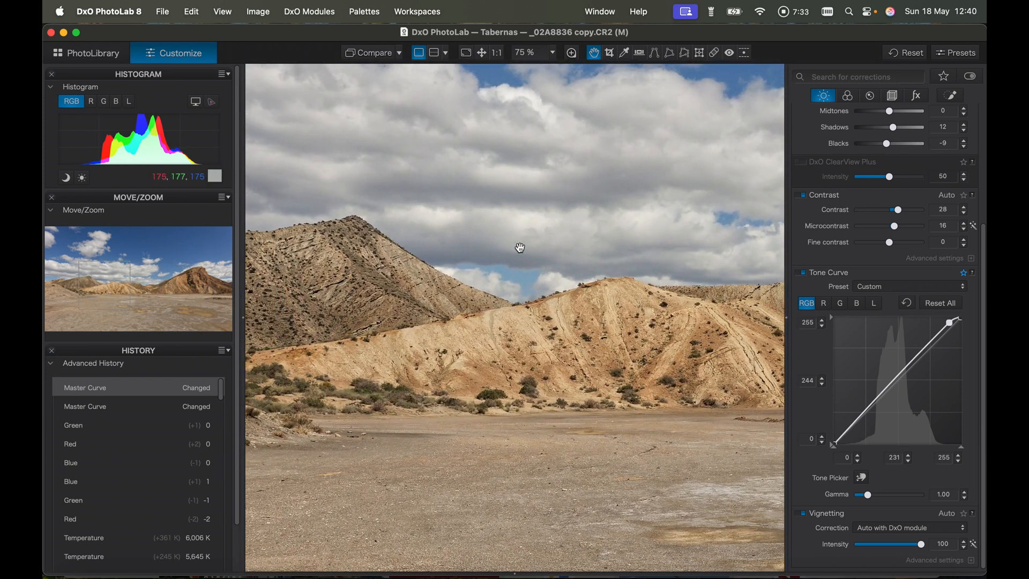
pyautogui.scroll(-5, 520, 248)
pyautogui.hscroll(-10, 519, 247)
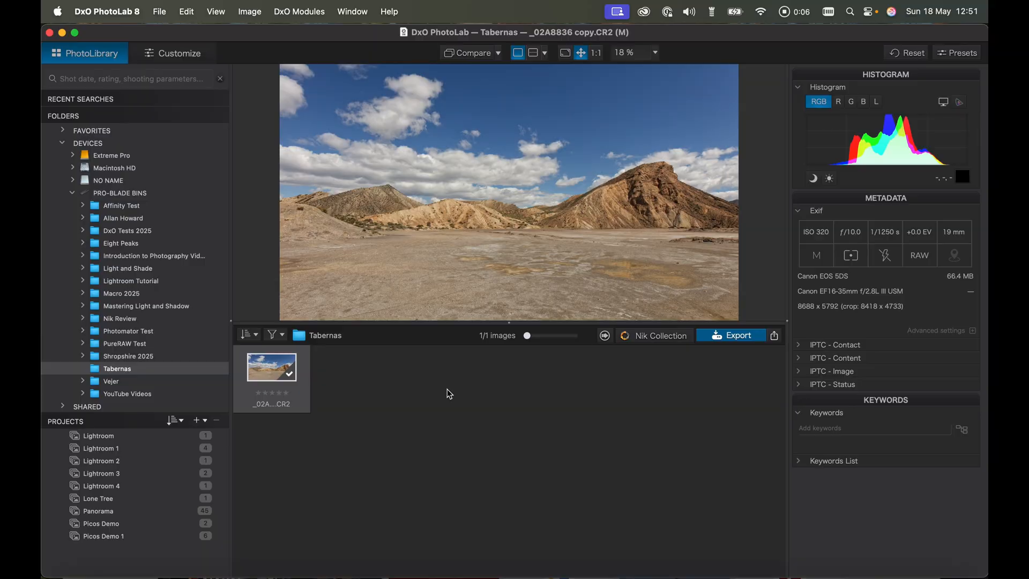
# - Straighten the photo with the Horizon tool along the foot of the hills, to a horizon value of -2.15
pyautogui.moveTo(514, 209)
pyautogui.moveTo(511, 185)
pyautogui.click(173, 53)
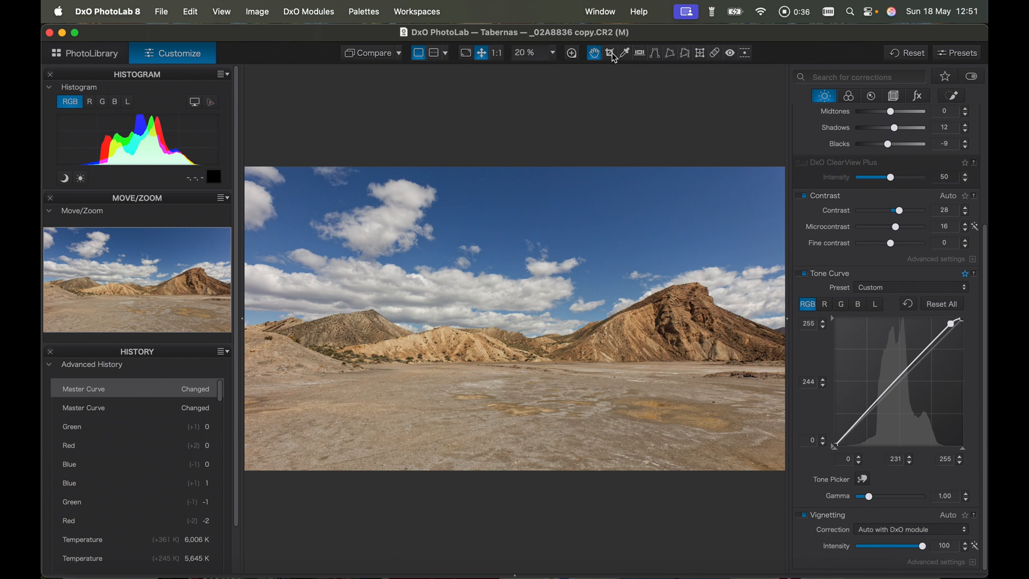
pyautogui.click(640, 58)
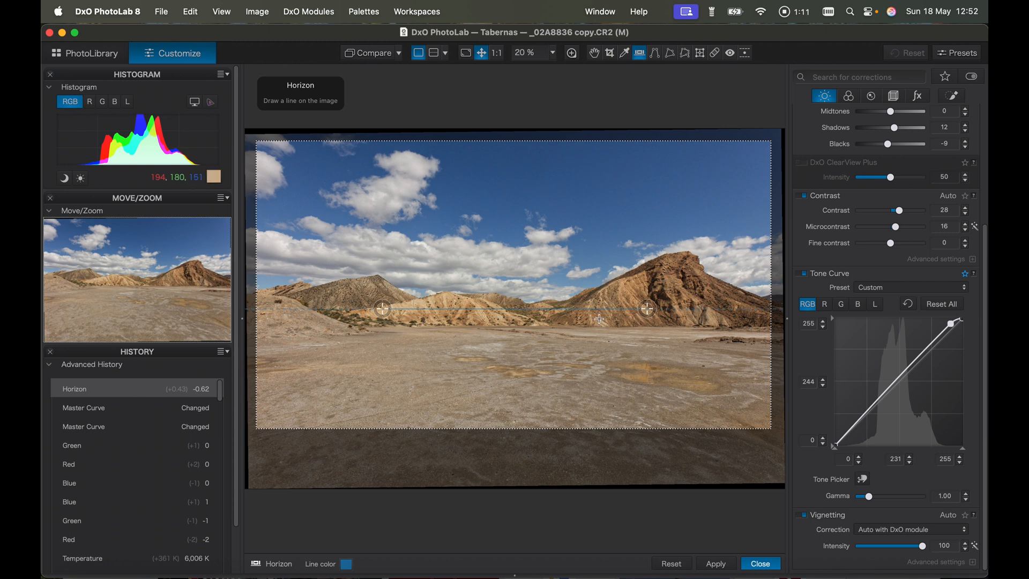
pyautogui.moveTo(647, 309); pyautogui.dragTo(648, 316)
pyautogui.press('Return')
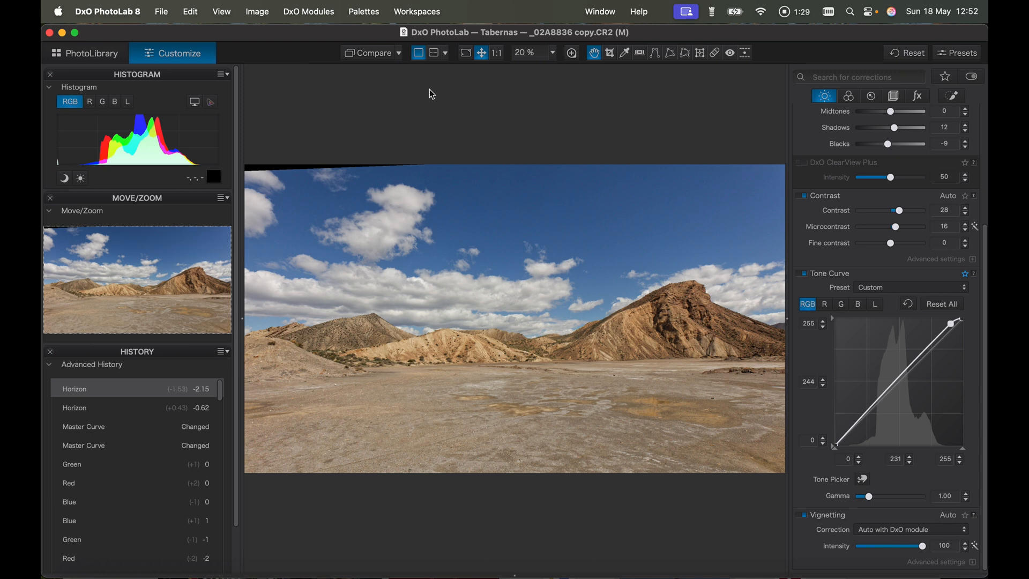
# - Tighten the 16x9 crop at its upper corners to 8258 x 4645 px, leaving out the black edges around the rotated photo
pyautogui.click(611, 53)
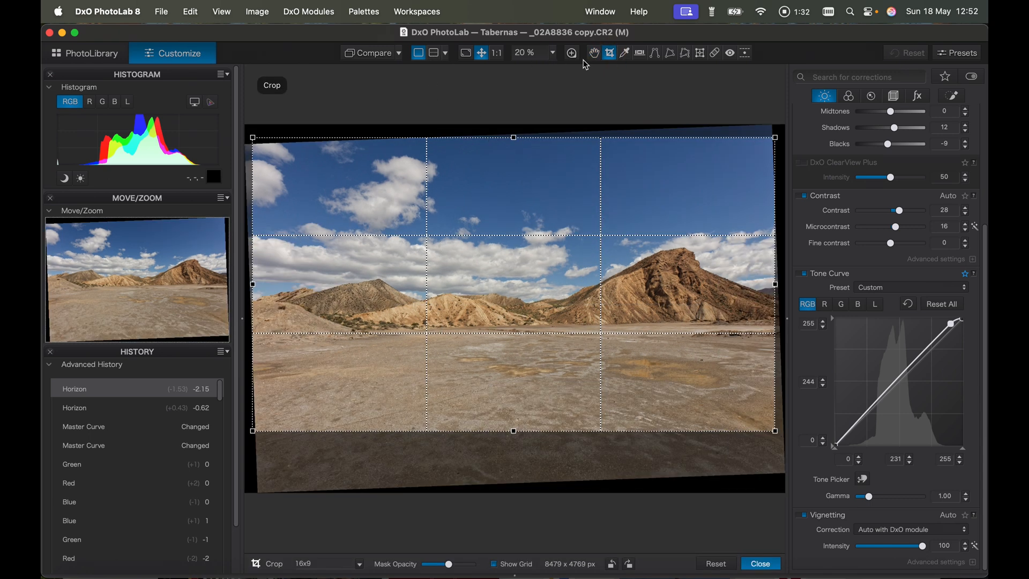
pyautogui.click(253, 137)
pyautogui.moveTo(253, 137); pyautogui.dragTo(262, 145)
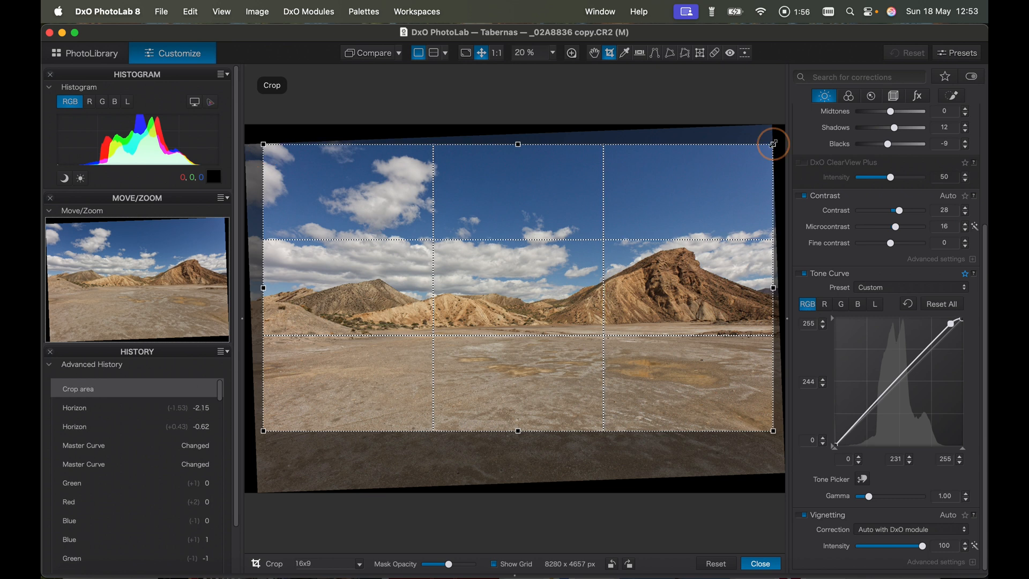
pyautogui.moveTo(769, 142); pyautogui.dragTo(773, 145)
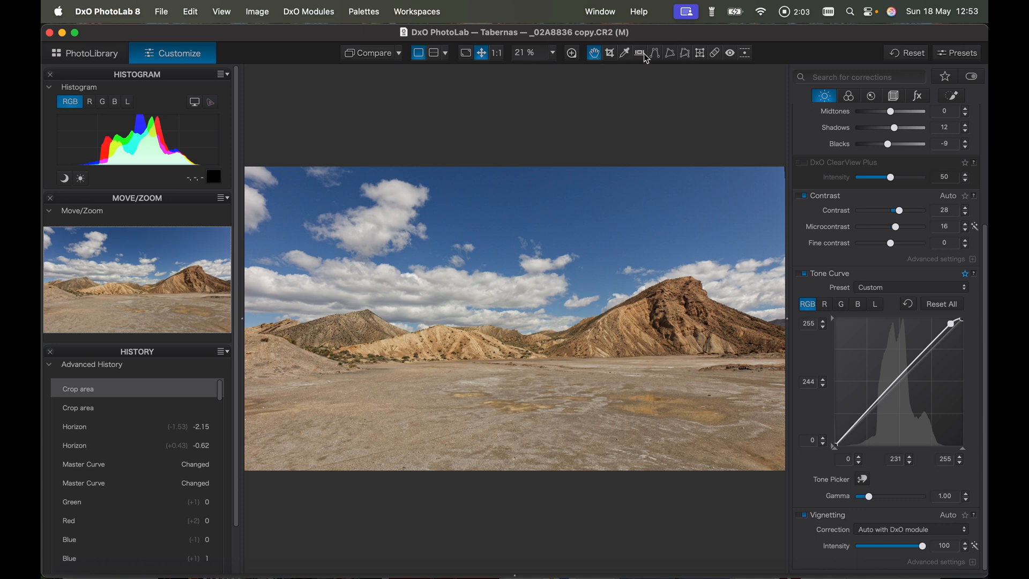
pyautogui.click(612, 56)
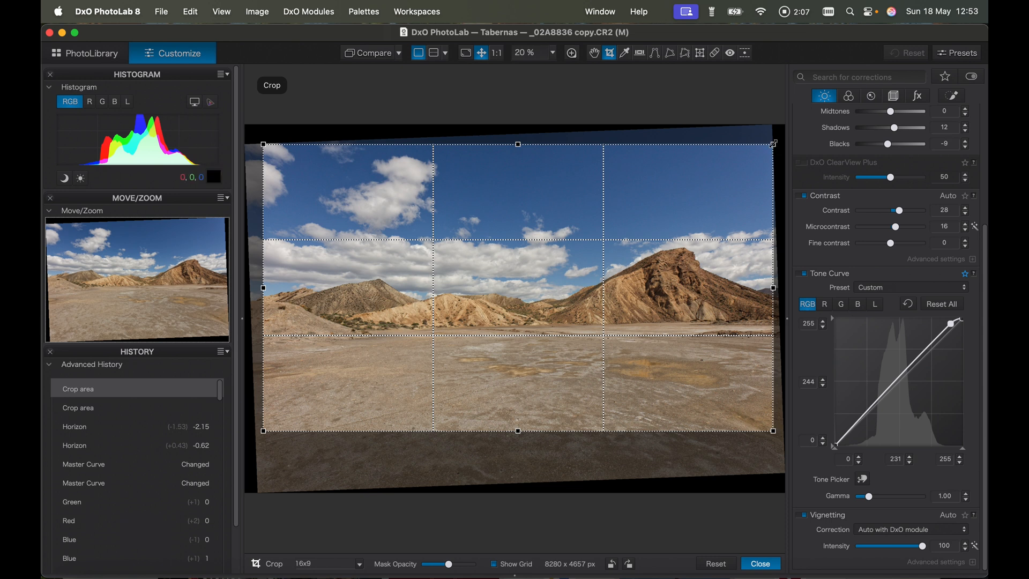
pyautogui.moveTo(773, 144); pyautogui.dragTo(771, 145)
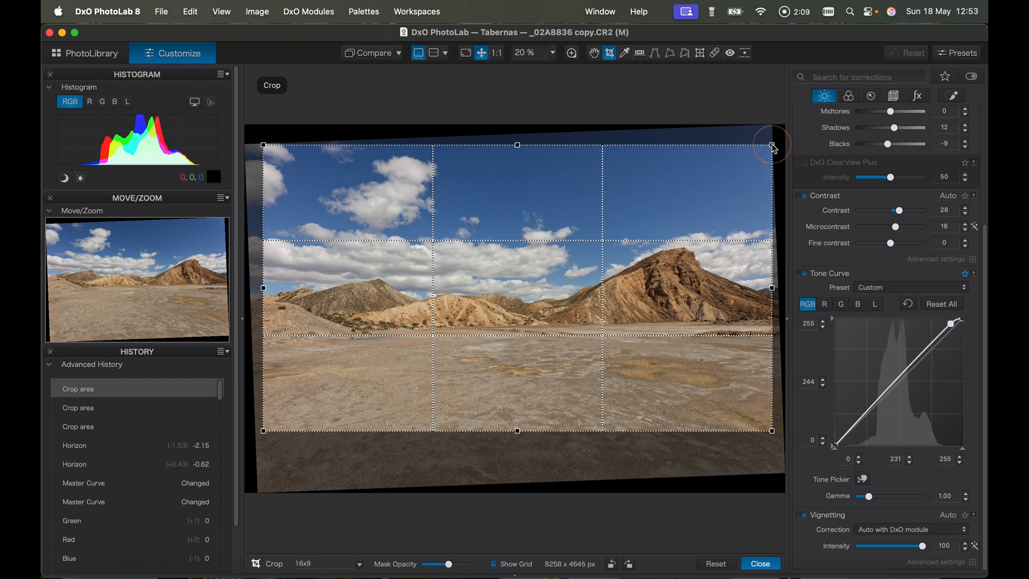
pyautogui.press('Return')
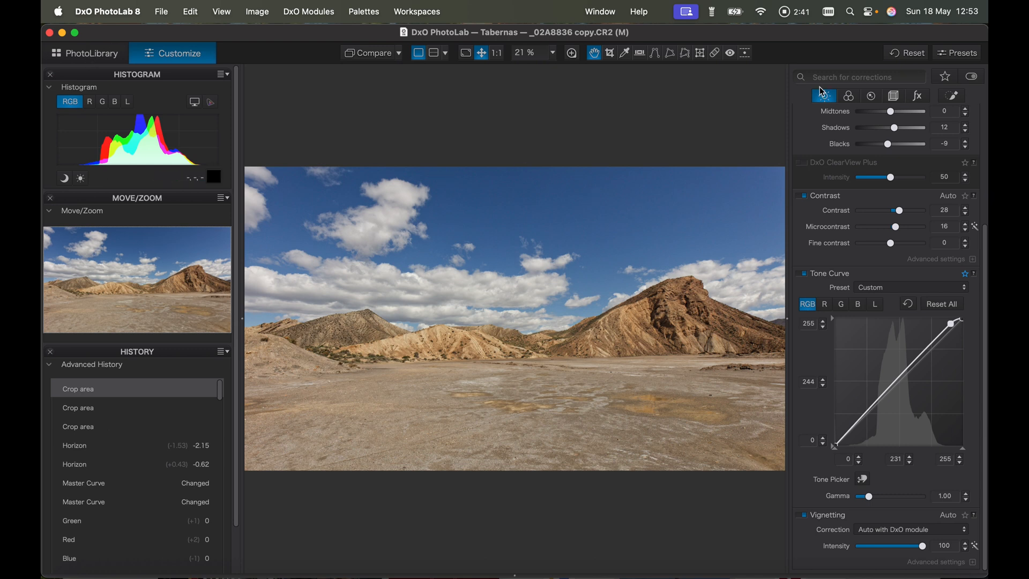
# - Enable the HSL correction and set the orange channel's centre hue by sampling the large mountain's slope with the Hue Picker
pyautogui.click(848, 96)
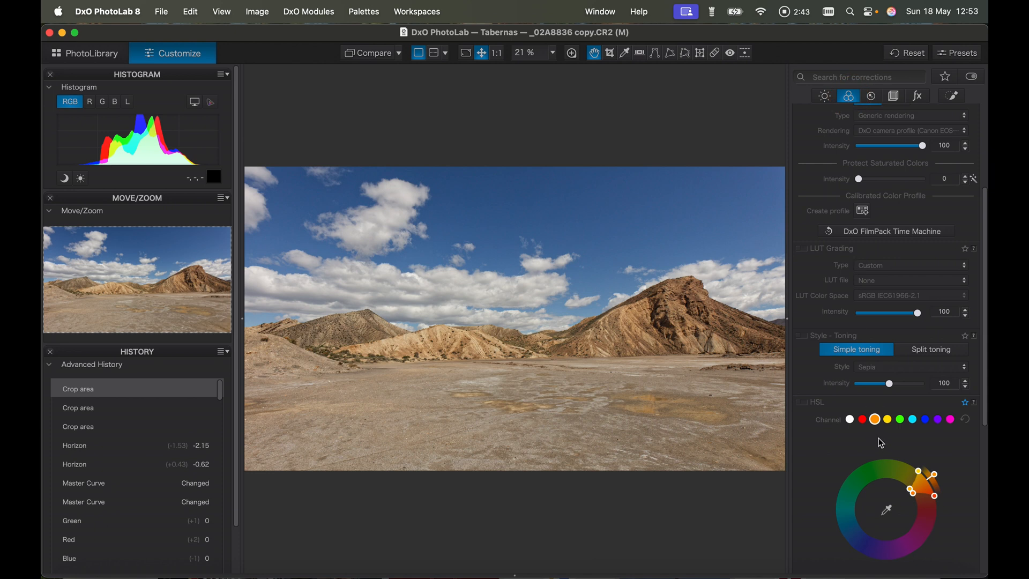
pyautogui.scroll(-5, 878, 438)
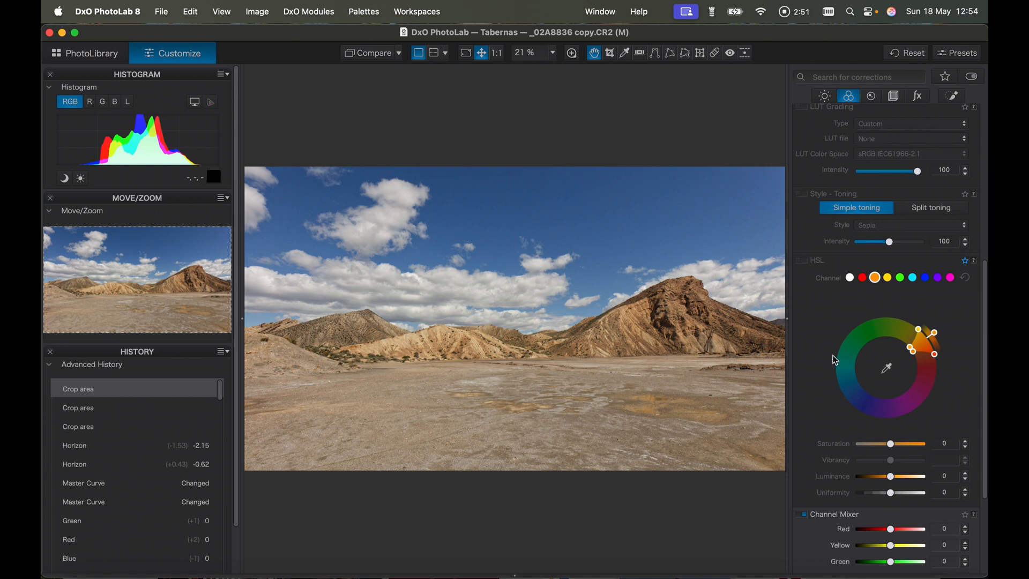
pyautogui.click(802, 262)
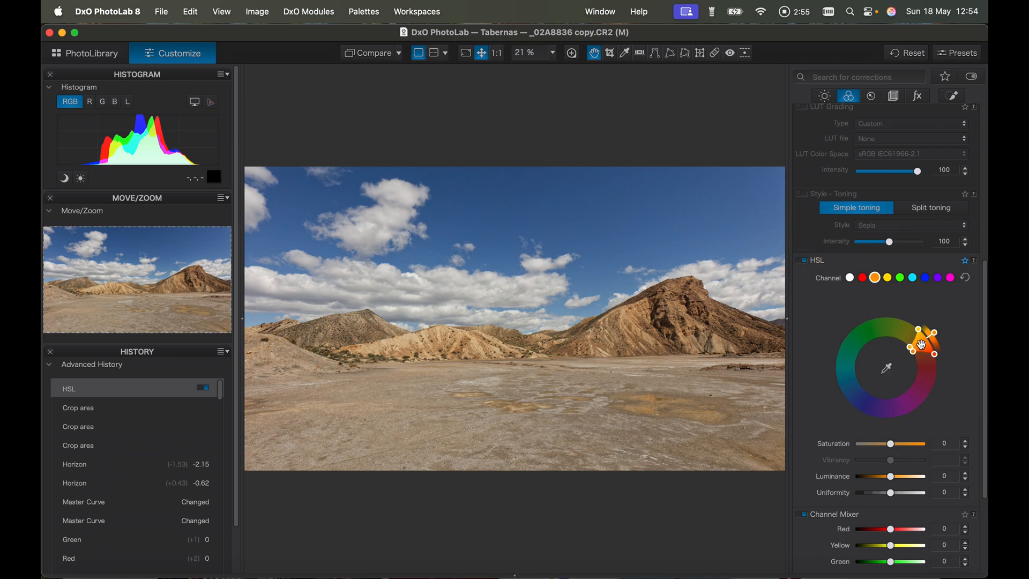
pyautogui.click(885, 371)
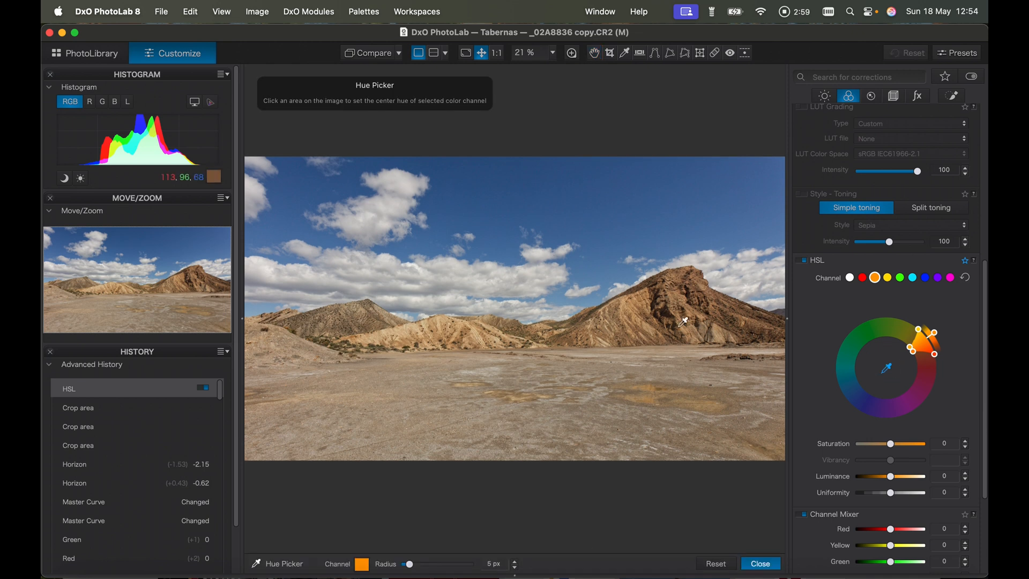
pyautogui.click(636, 308)
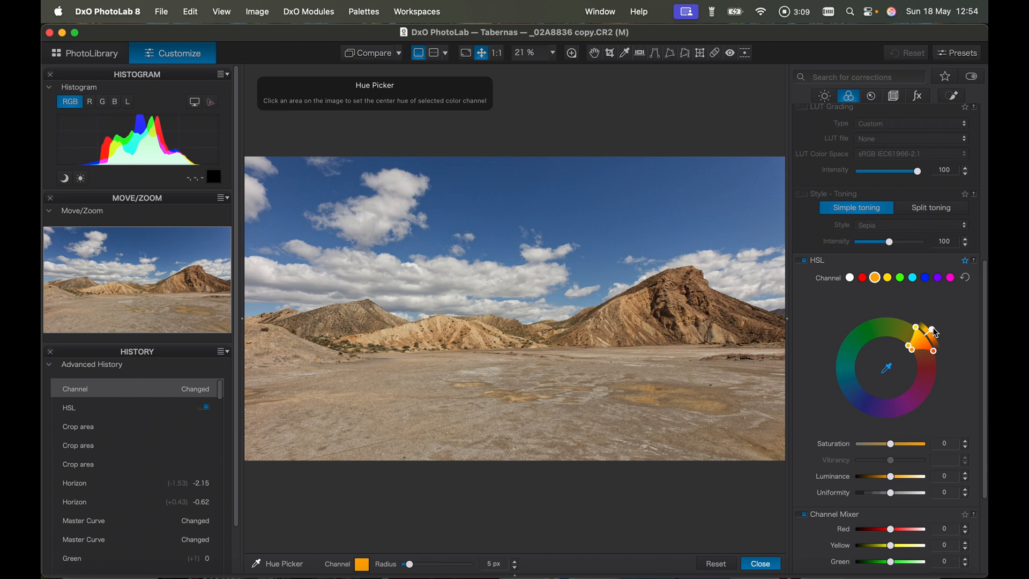
# - Adjust the orange channel's hue range on the colour wheel and recentre its hue on a sample of the desert ground
pyautogui.moveTo(933, 333)
pyautogui.mouseDown()
pyautogui.moveTo(940, 381)
pyautogui.moveTo(932, 334)
pyautogui.mouseUp()
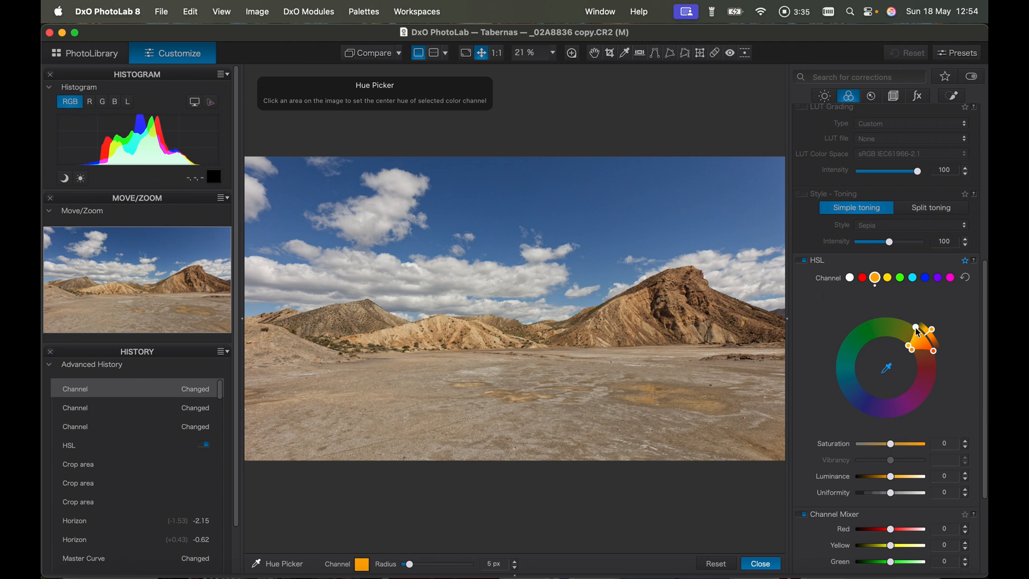
pyautogui.moveTo(916, 328)
pyautogui.mouseDown()
pyautogui.moveTo(930, 347)
pyautogui.moveTo(934, 329)
pyautogui.moveTo(944, 360)
pyautogui.moveTo(919, 325)
pyautogui.moveTo(943, 351)
pyautogui.moveTo(928, 330)
pyautogui.mouseUp()
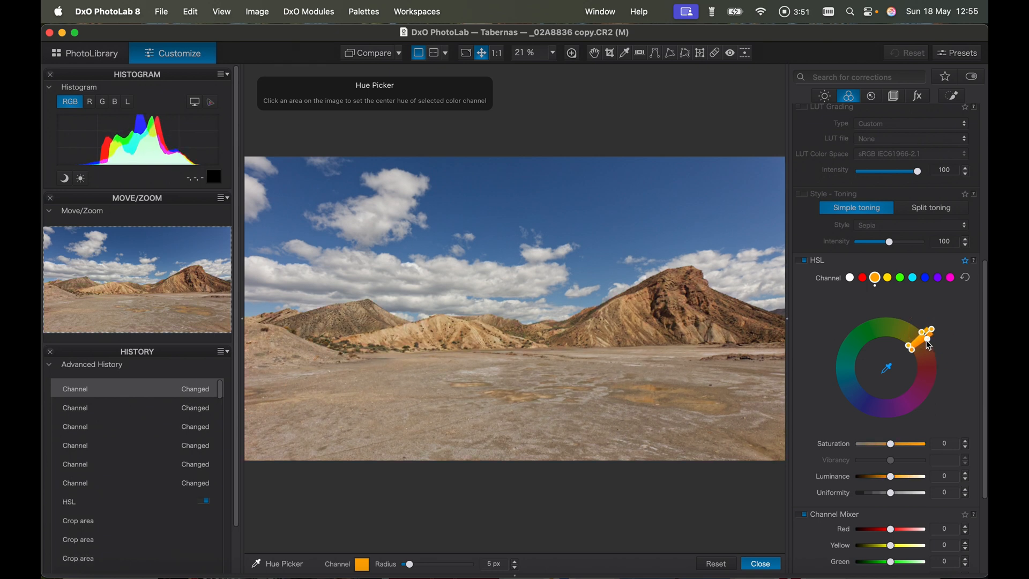
pyautogui.moveTo(926, 339); pyautogui.dragTo(930, 345)
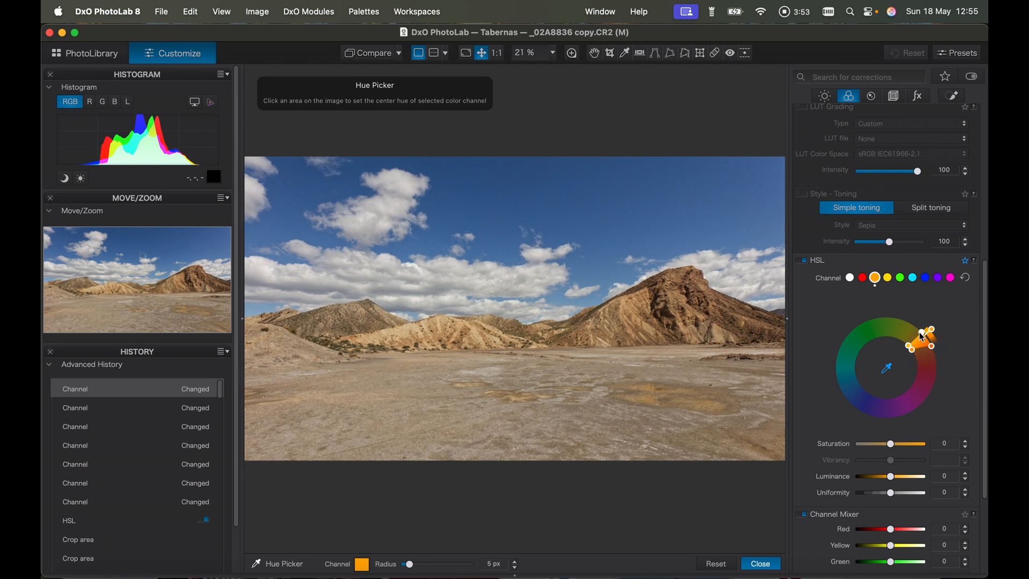
pyautogui.click(916, 330)
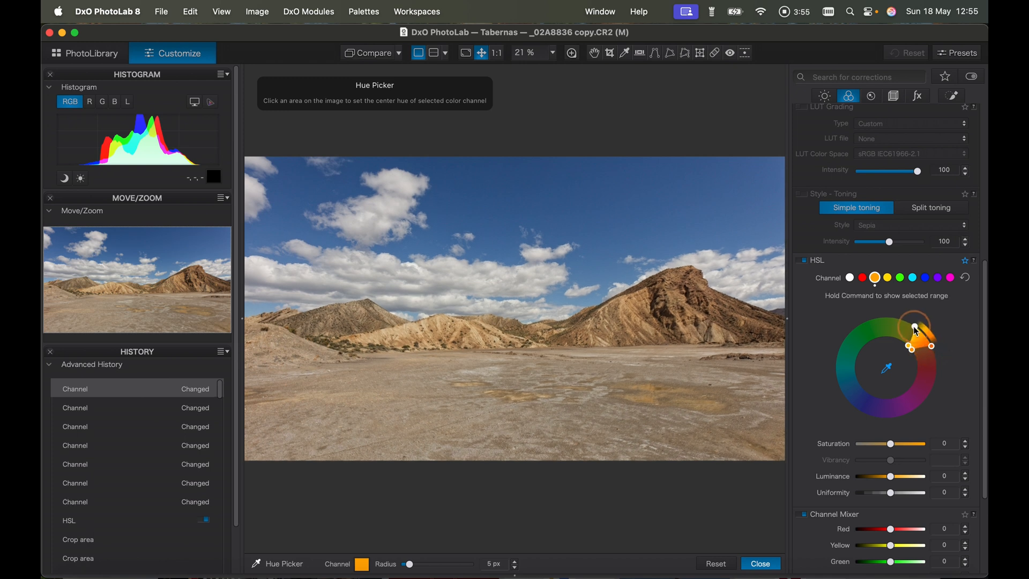
pyautogui.moveTo(913, 354); pyautogui.dragTo(930, 329)
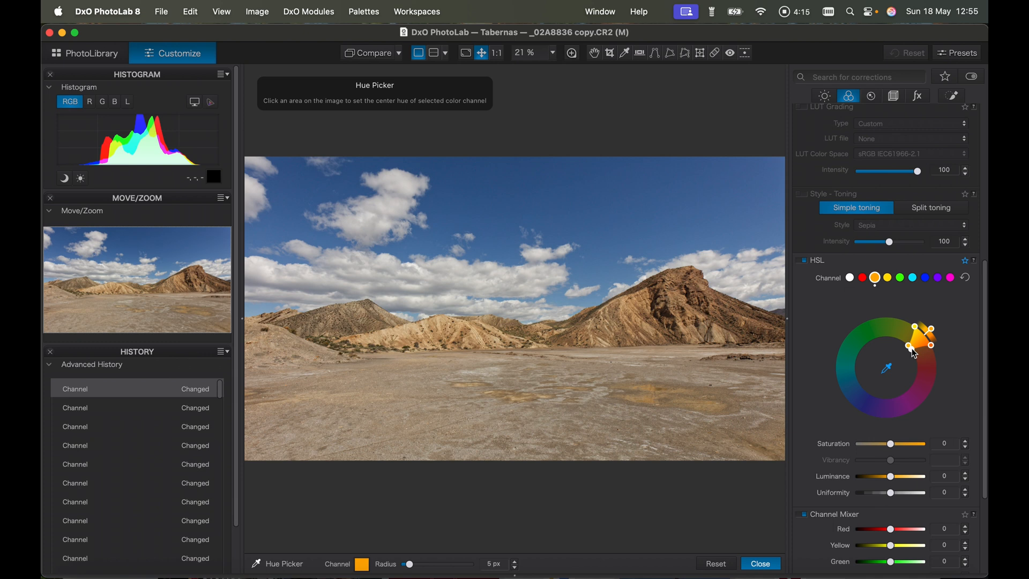
pyautogui.click(493, 370)
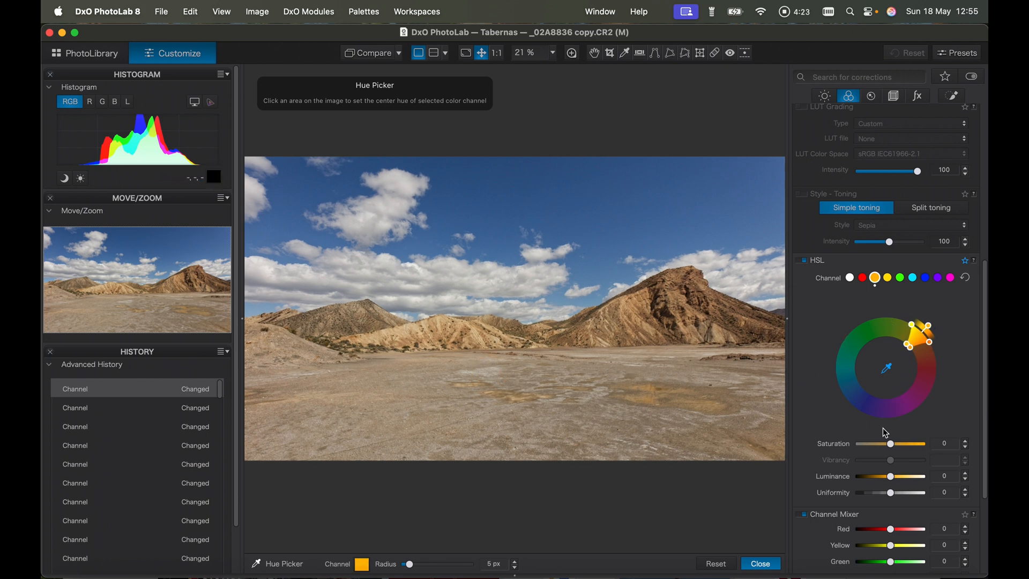
# - Try orange channel saturation at 3 and -1, and return it to 0
pyautogui.click(891, 445)
pyautogui.moveTo(890, 444)
pyautogui.mouseDown()
pyautogui.moveTo(879, 444)
pyautogui.moveTo(900, 445)
pyautogui.moveTo(879, 446)
pyautogui.moveTo(893, 448)
pyautogui.mouseUp()
pyautogui.click(891, 444)
pyautogui.moveTo(891, 444)
pyautogui.mouseDown()
pyautogui.moveTo(926, 448)
pyautogui.moveTo(892, 453)
pyautogui.mouseUp()
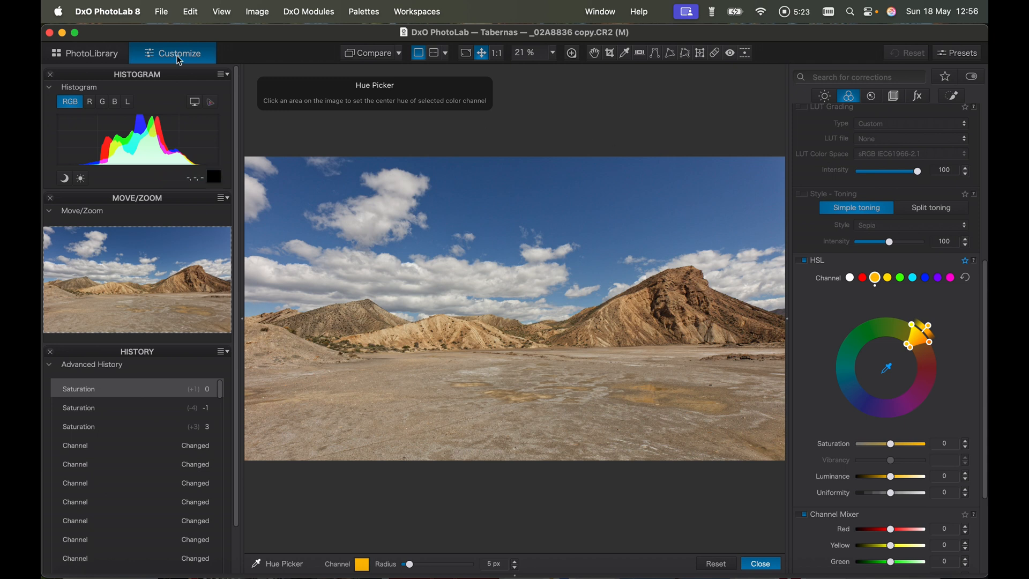
# - Go back to the PhotoLibrary and send the photo to Nik 8 Color Efex through the Nik Collection
pyautogui.click(88, 52)
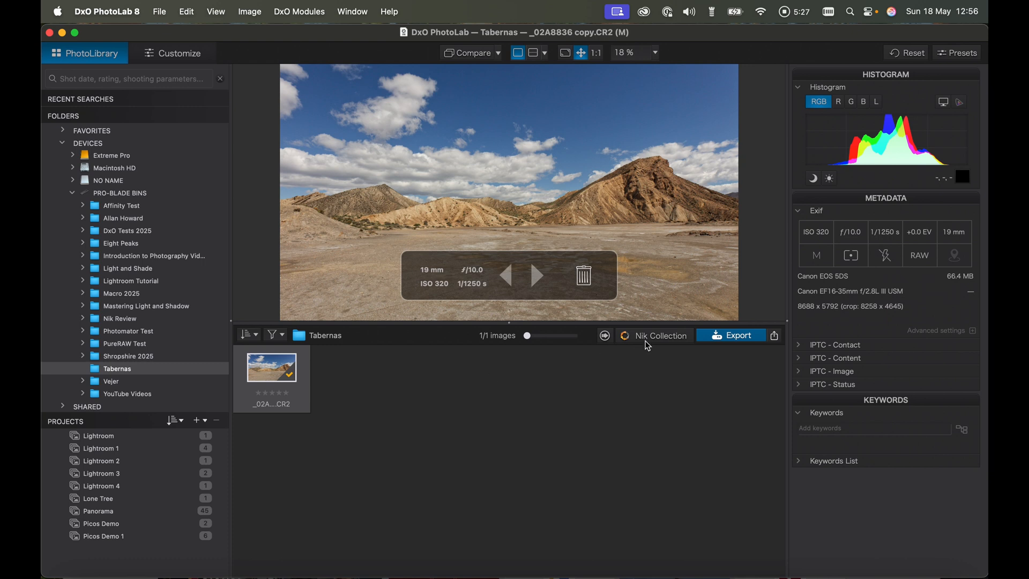
pyautogui.click(661, 339)
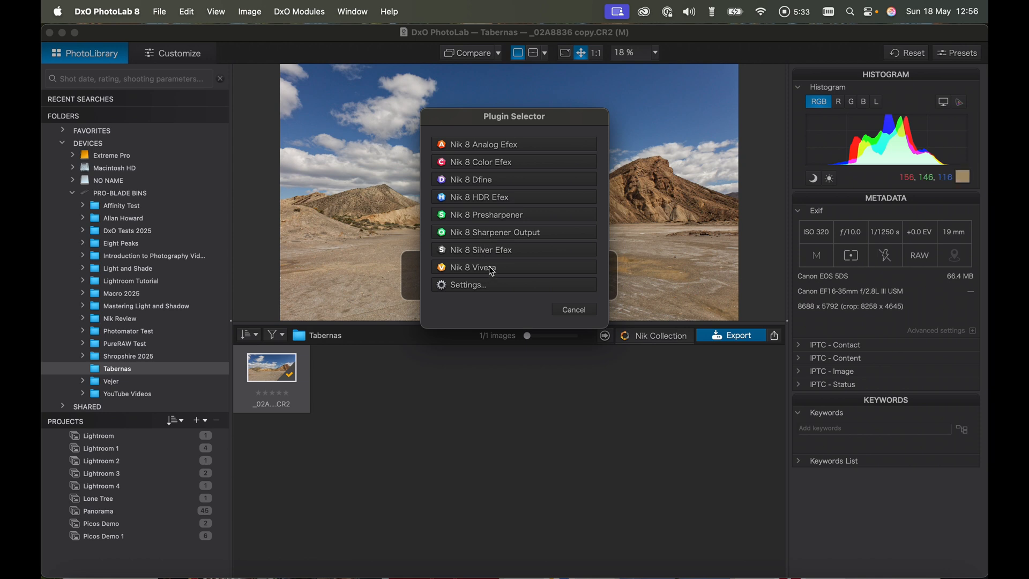
pyautogui.click(496, 167)
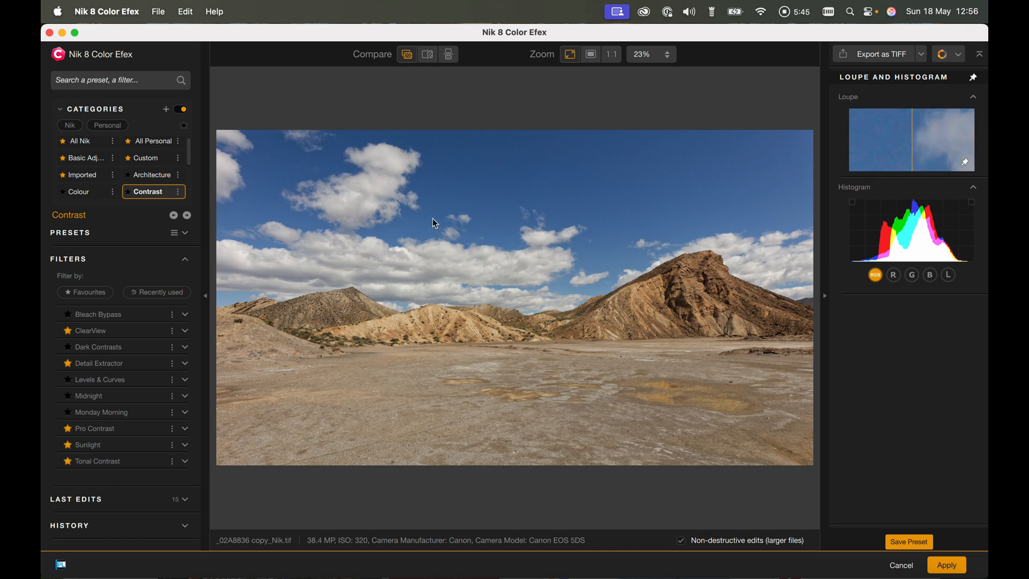
# - Add the Pro Contrast filter to the photo and set its Correct Contrast to 22 %
pyautogui.click(160, 429)
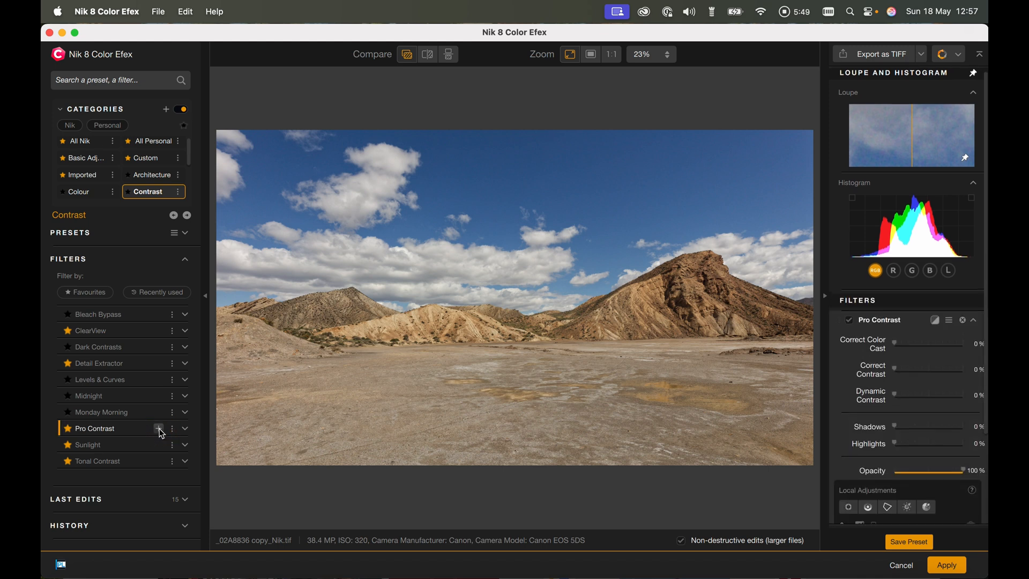
pyautogui.click(895, 352)
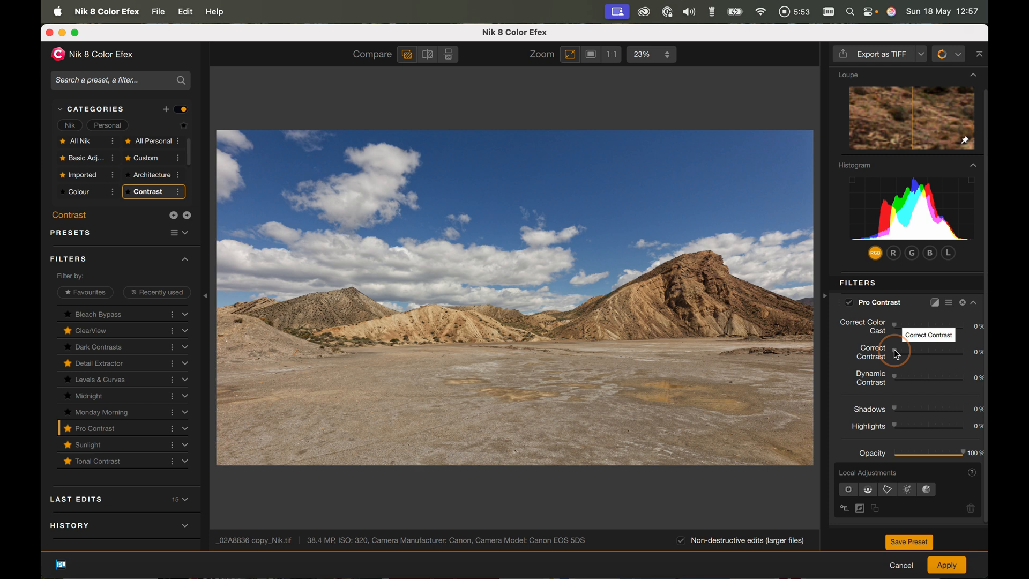
pyautogui.moveTo(896, 354); pyautogui.dragTo(912, 352)
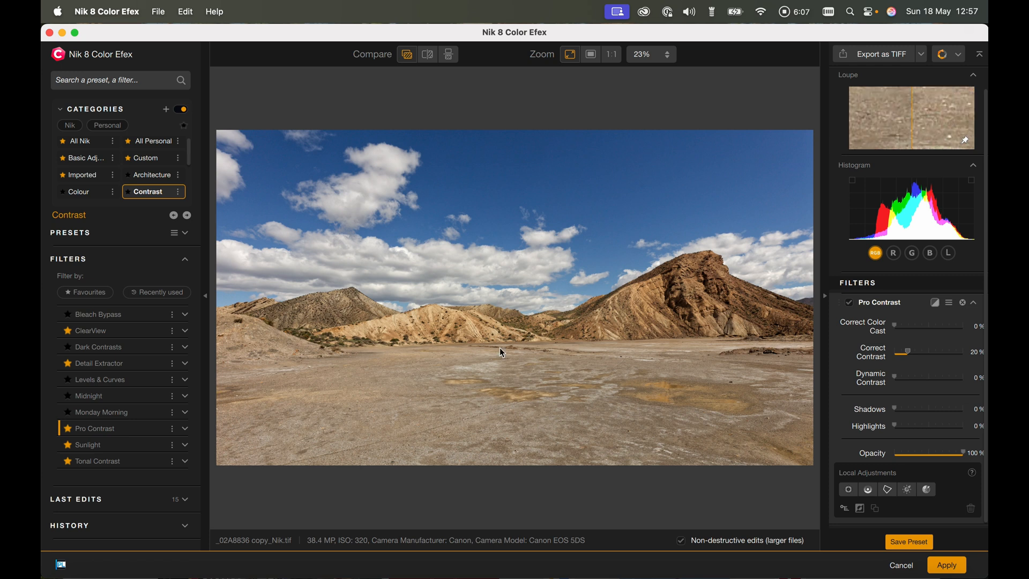
pyautogui.click(911, 354)
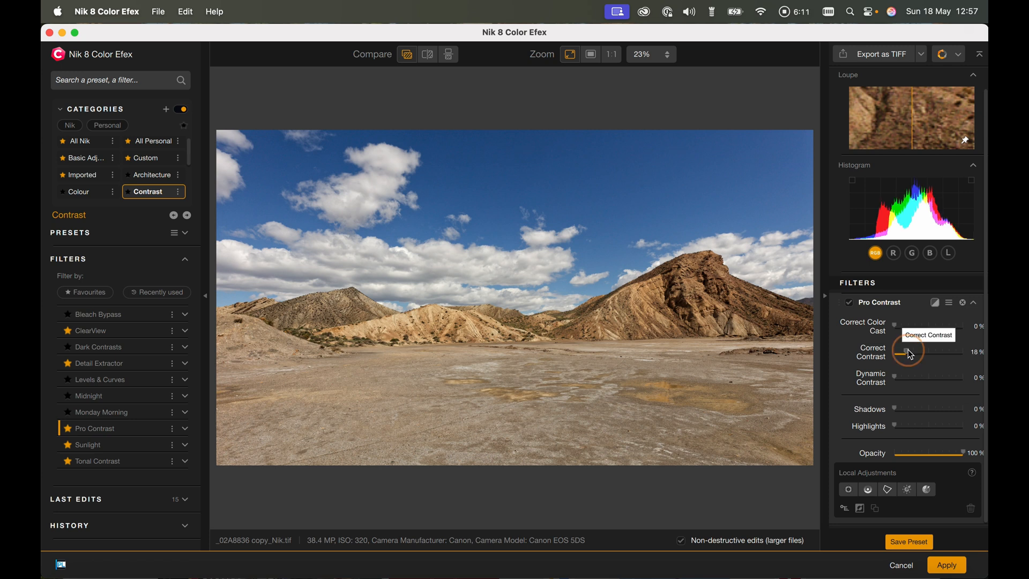
pyautogui.moveTo(911, 353); pyautogui.dragTo(913, 354)
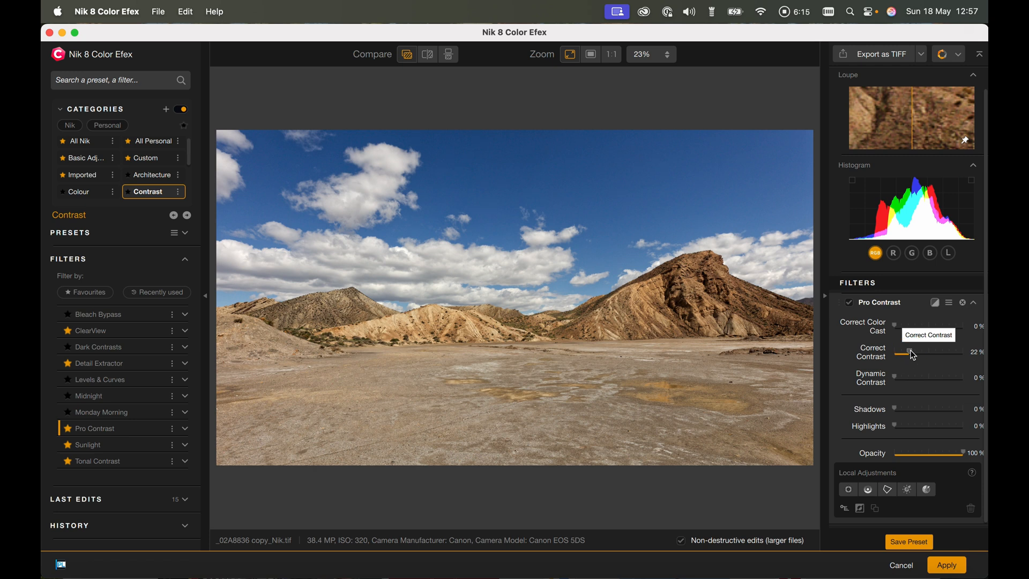
pyautogui.click(883, 379)
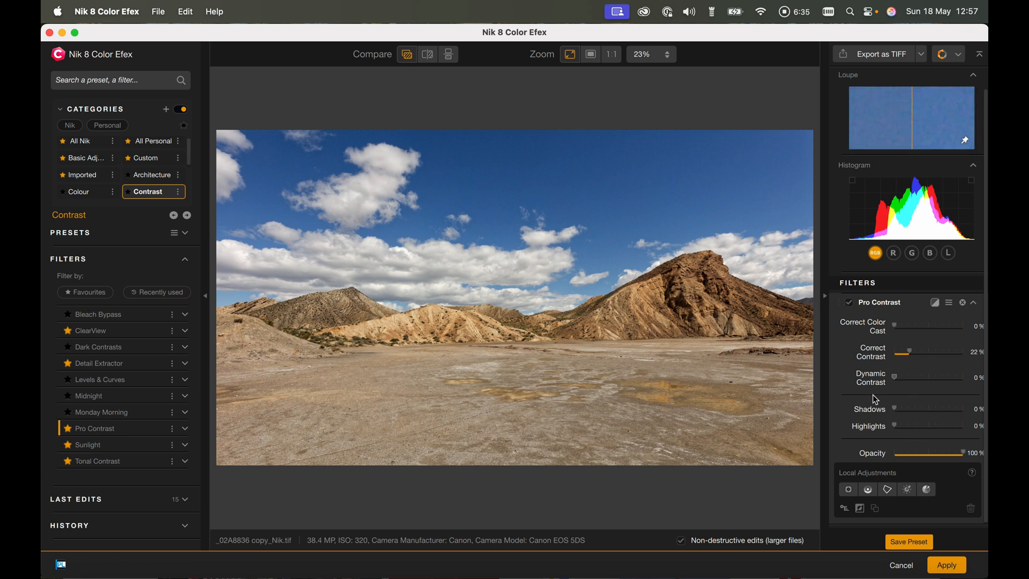
# - Try limiting the Pro Contrast filter with a colour mask sampled from the blue sky, and delete the mask
pyautogui.click(928, 494)
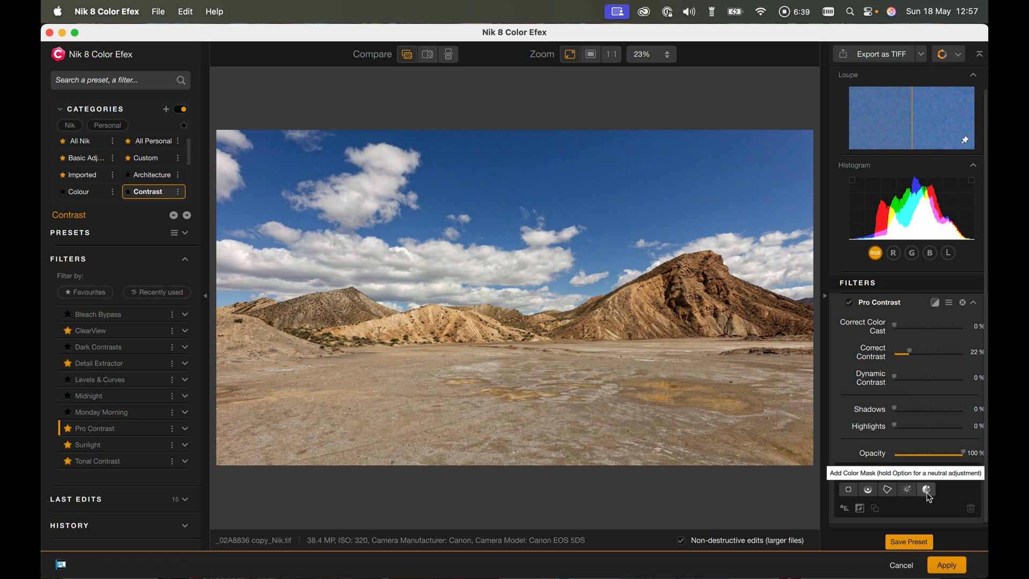
pyautogui.click(622, 157)
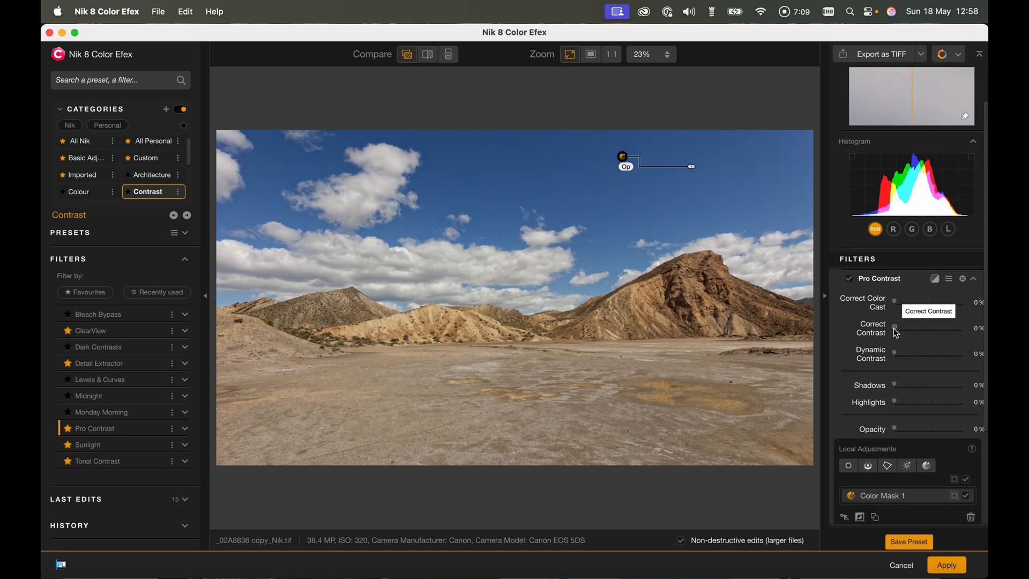
pyautogui.moveTo(893, 334)
pyautogui.mouseDown()
pyautogui.moveTo(902, 333)
pyautogui.moveTo(893, 334)
pyautogui.mouseUp()
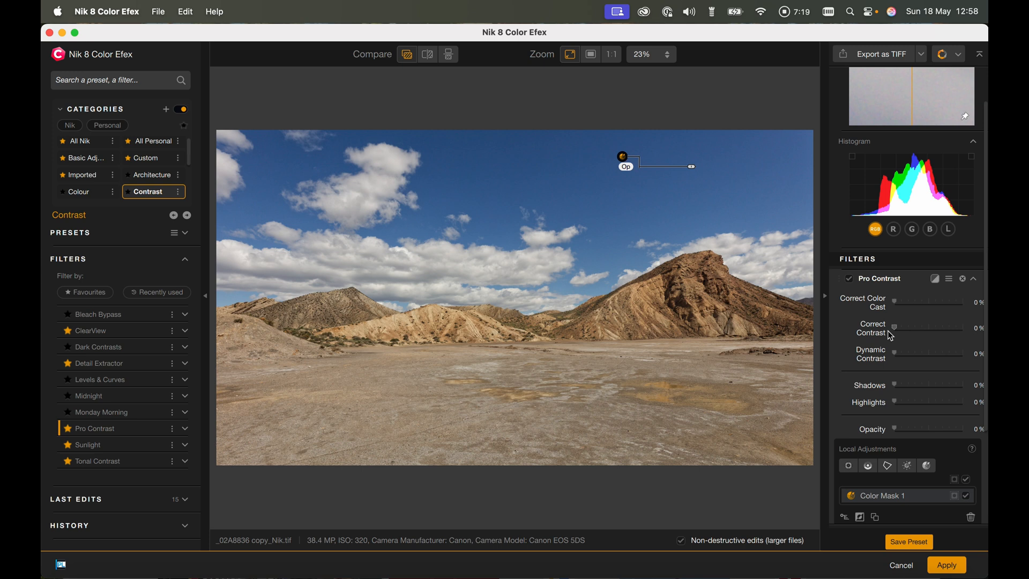
pyautogui.click(657, 167)
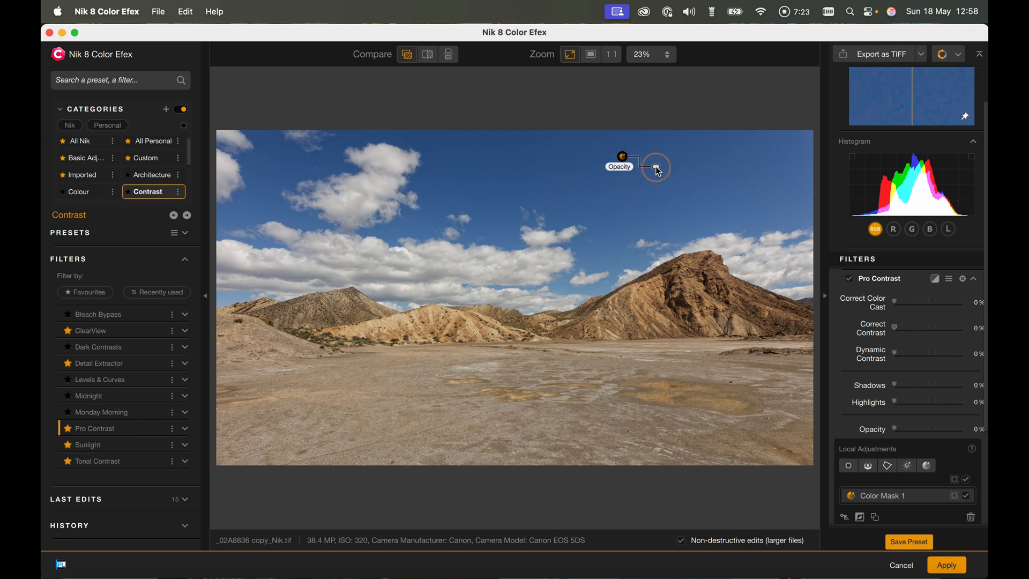
pyautogui.press('BackSpace')
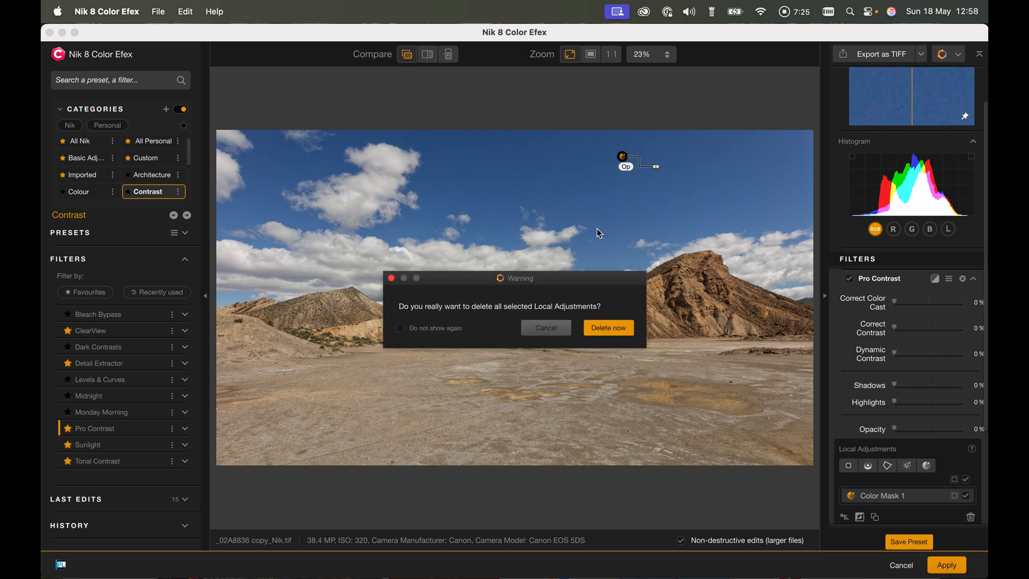
pyautogui.click(614, 330)
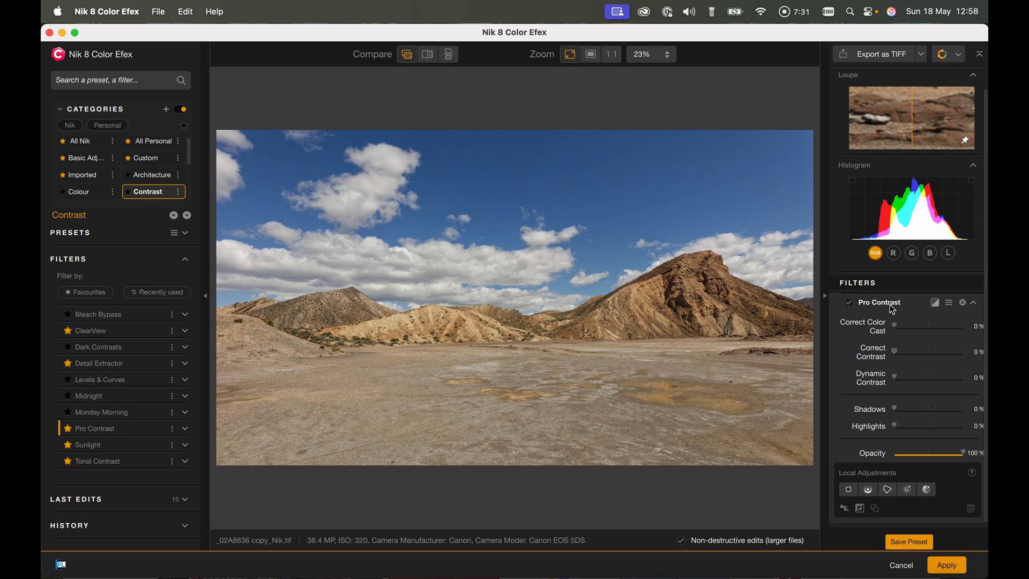
# - Set Pro Contrast's Correct Contrast to 25 % and switch the photo over to Nik 8 Viveza, accepting the plugin change
pyautogui.click(895, 354)
pyautogui.moveTo(896, 355); pyautogui.dragTo(915, 355)
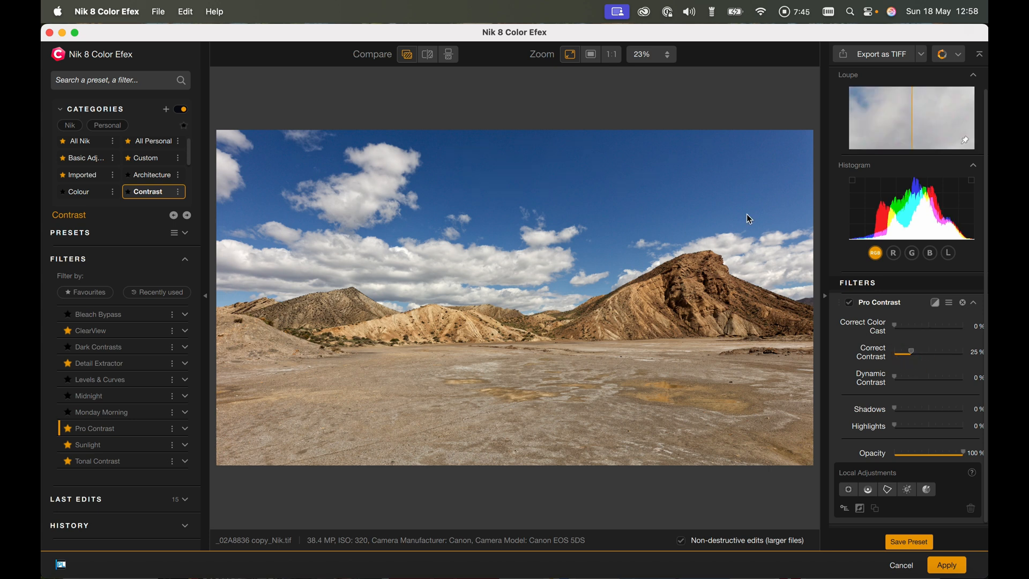
pyautogui.click(959, 57)
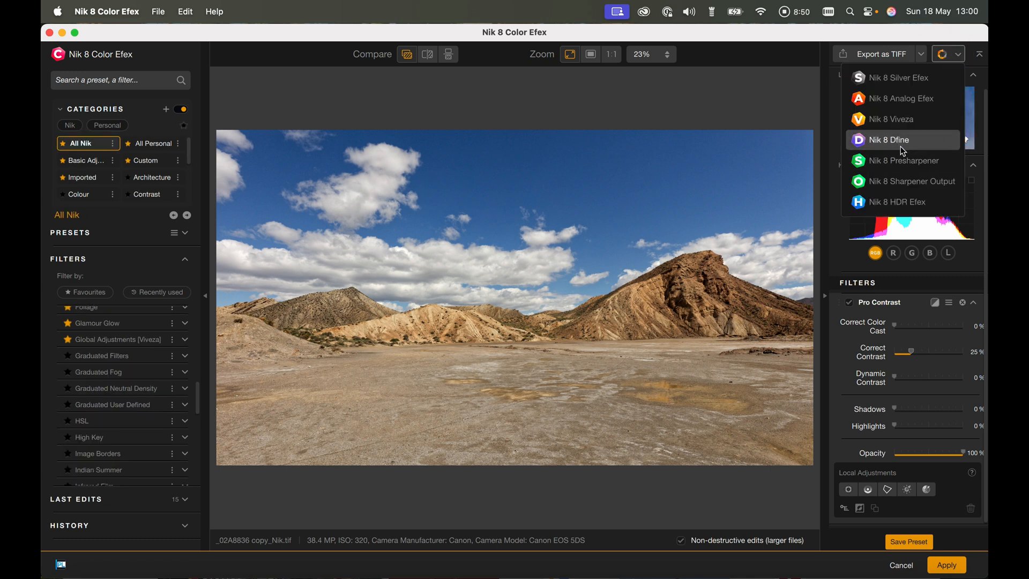
pyautogui.click(900, 120)
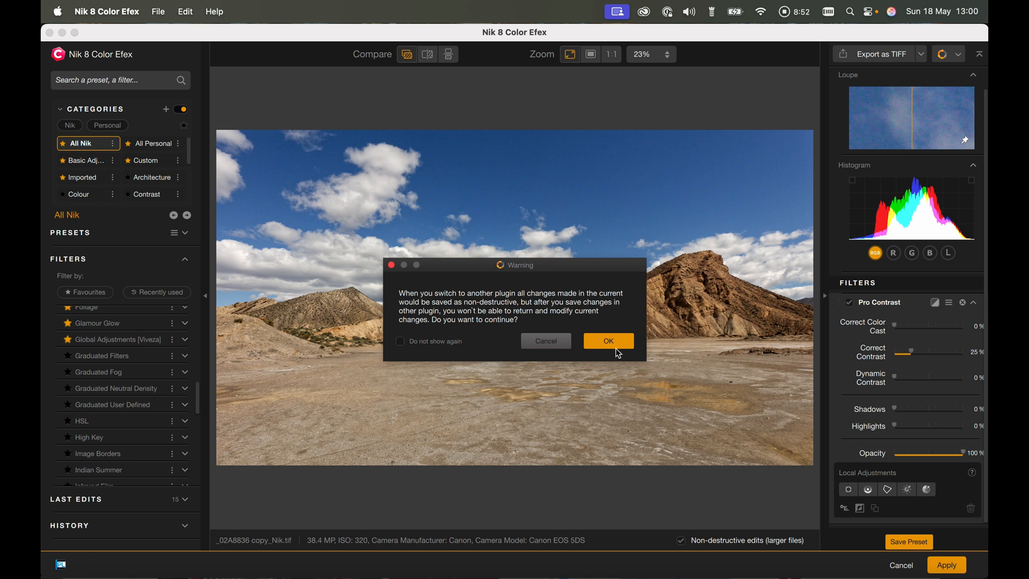
pyautogui.click(613, 343)
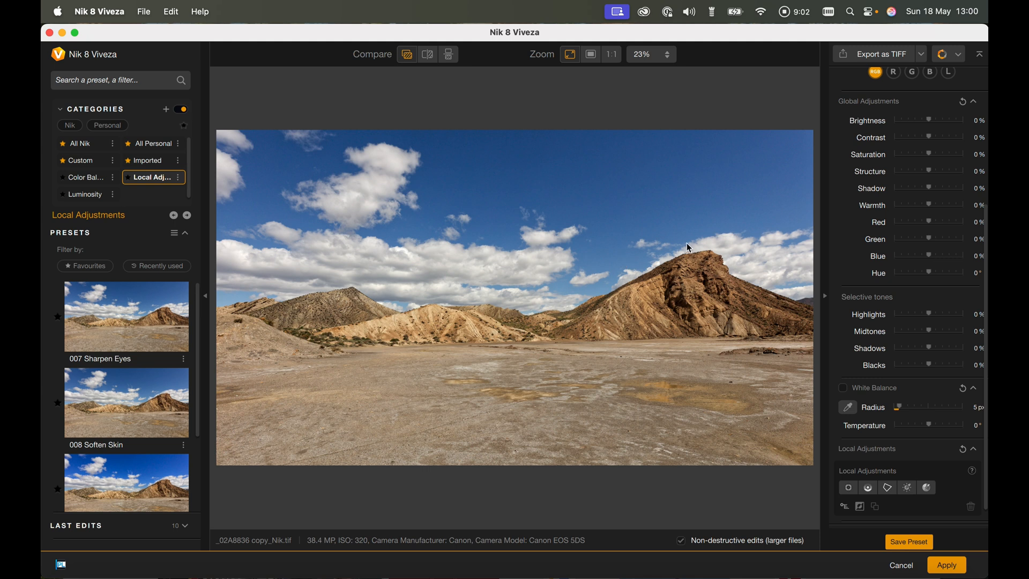
# - Add a colour mask sampled from the blue sky and set its saturation to -59 %
pyautogui.scroll(-1, 906, 248)
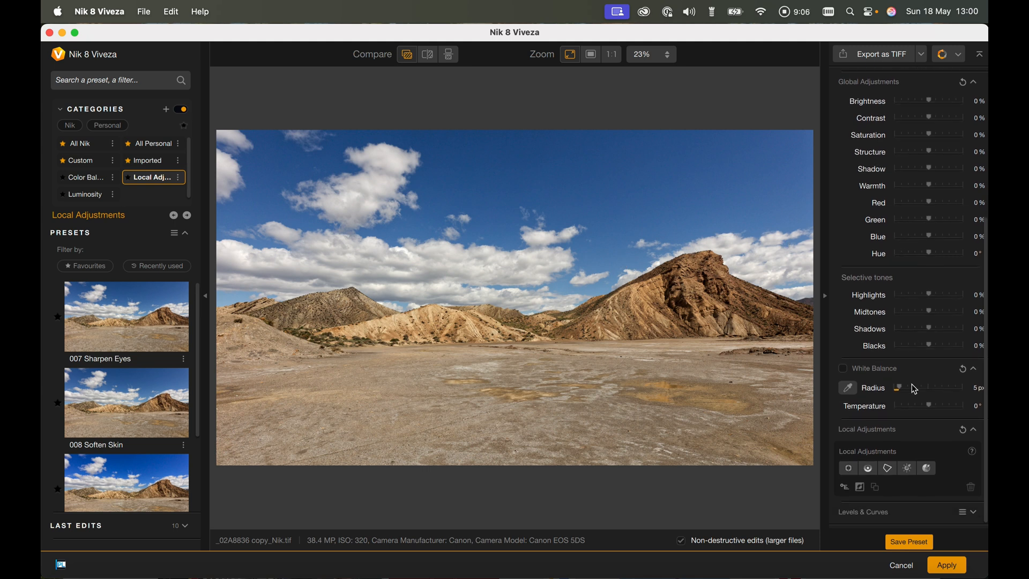
pyautogui.click(929, 469)
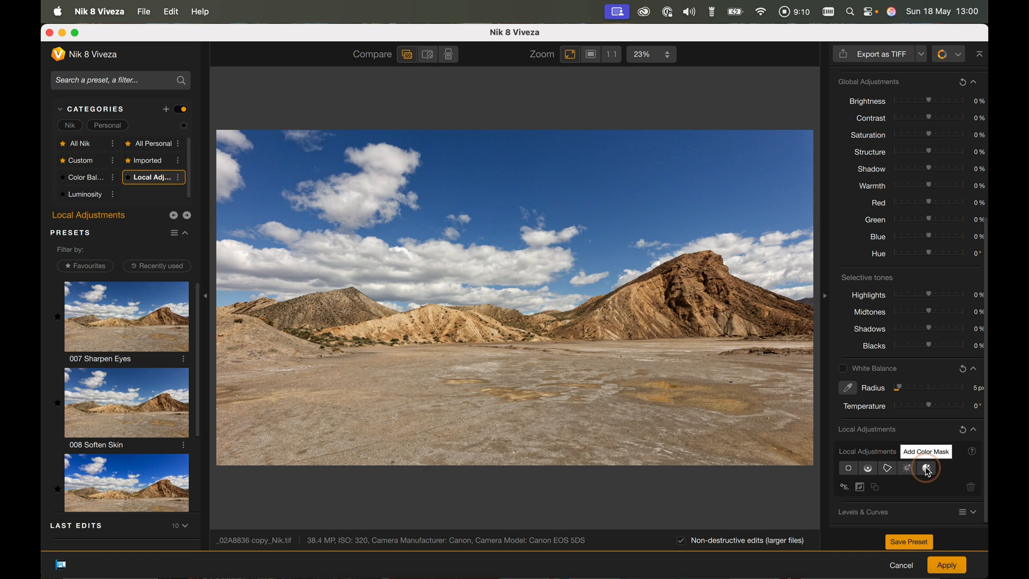
pyautogui.click(581, 181)
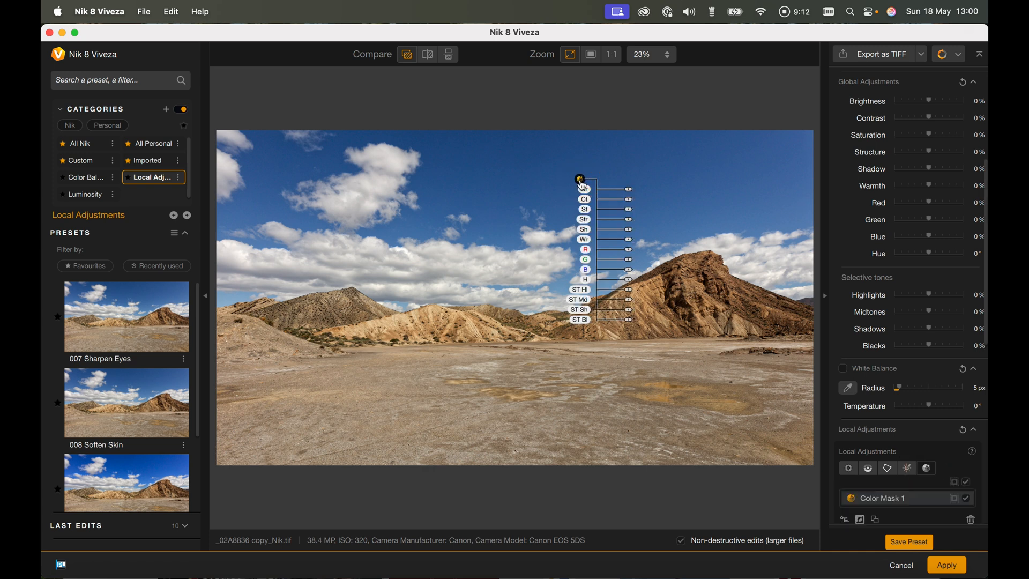
pyautogui.scroll(-5, 929, 403)
pyautogui.scroll(-3, 929, 402)
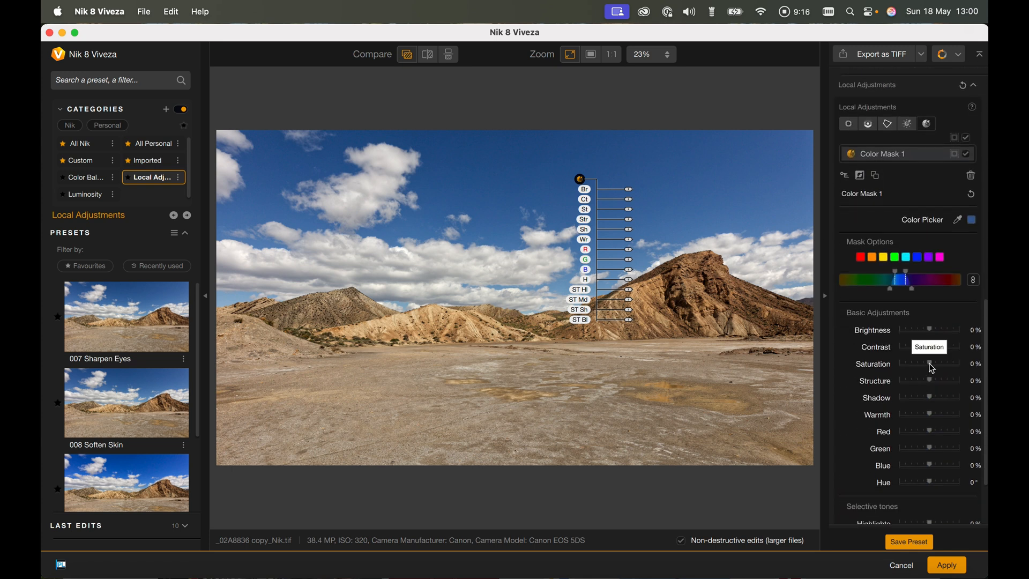
pyautogui.moveTo(932, 369); pyautogui.dragTo(918, 372)
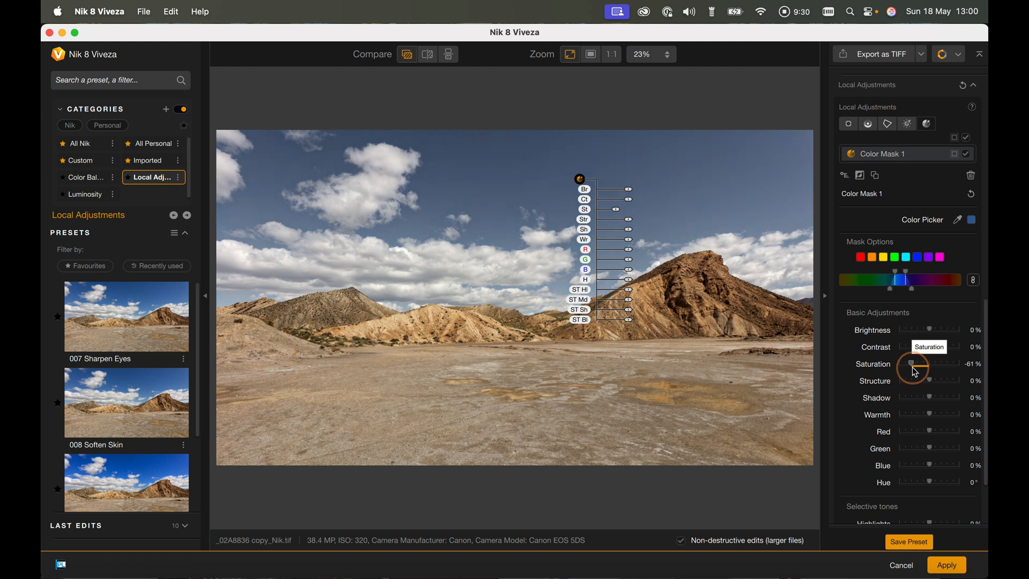
pyautogui.moveTo(920, 371); pyautogui.dragTo(912, 371)
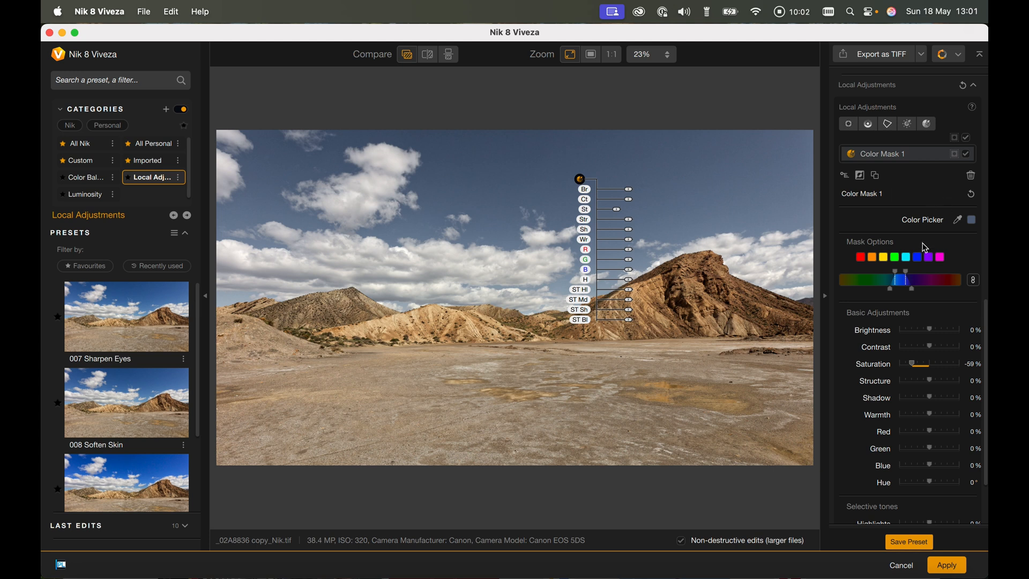
# - Add a second colour mask sampled from the brown mountain and set its warmth to 32 %
pyautogui.scroll(3, 925, 248)
pyautogui.scroll(1, 926, 248)
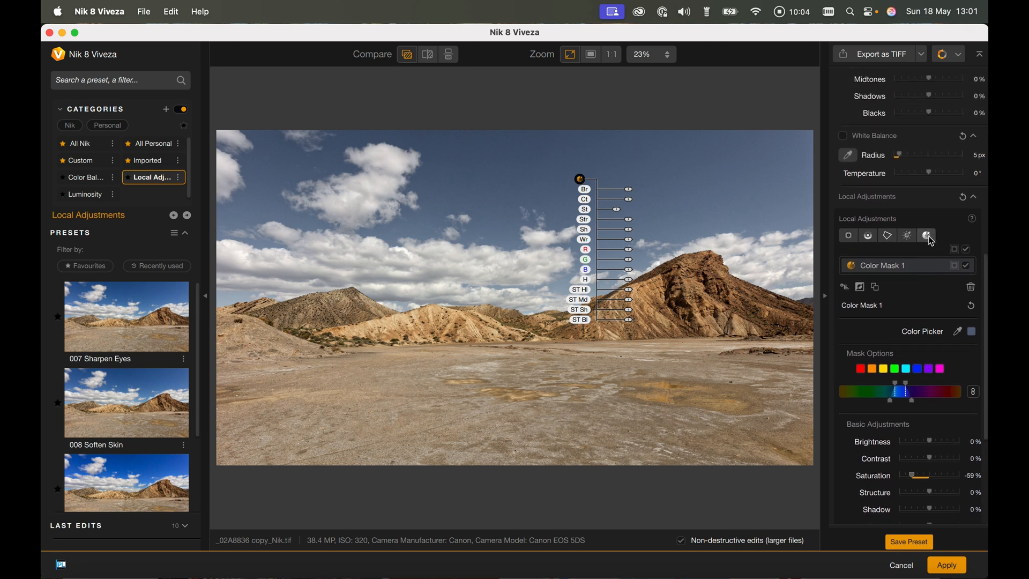
pyautogui.click(929, 237)
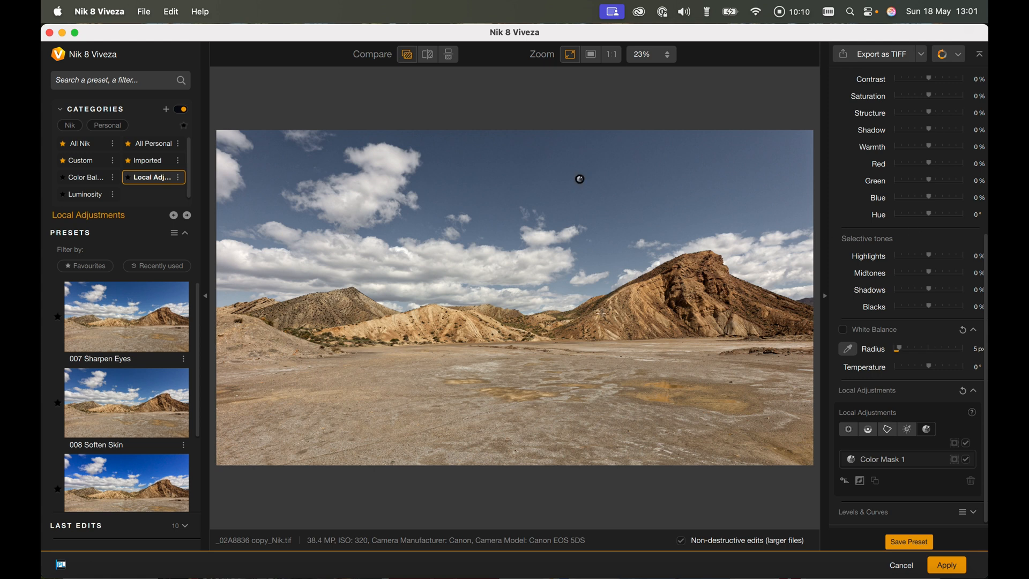
pyautogui.click(658, 316)
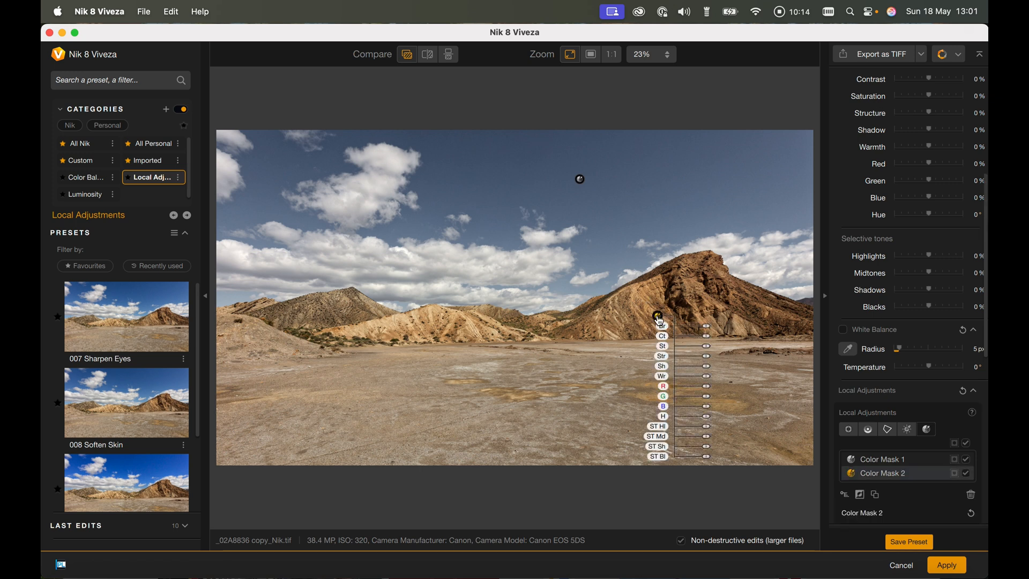
pyautogui.scroll(-10, 860, 356)
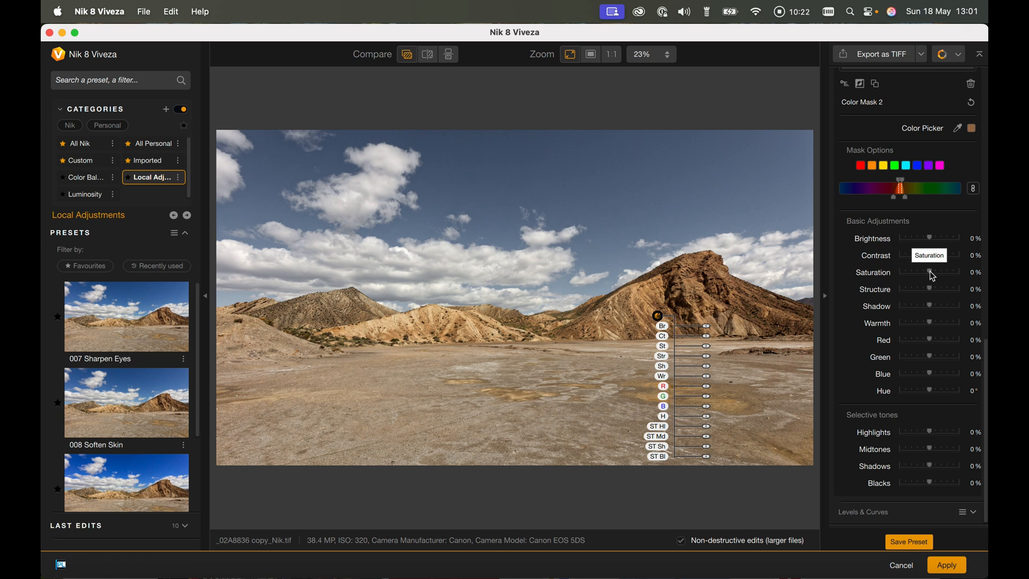
pyautogui.click(932, 324)
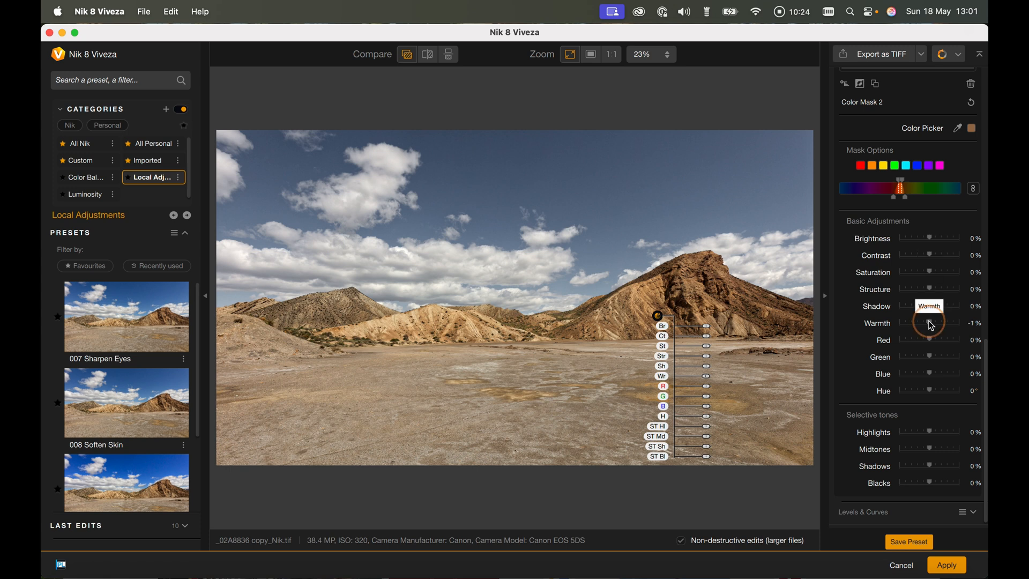
pyautogui.moveTo(931, 325); pyautogui.dragTo(945, 329)
pyautogui.moveTo(944, 329); pyautogui.dragTo(941, 329)
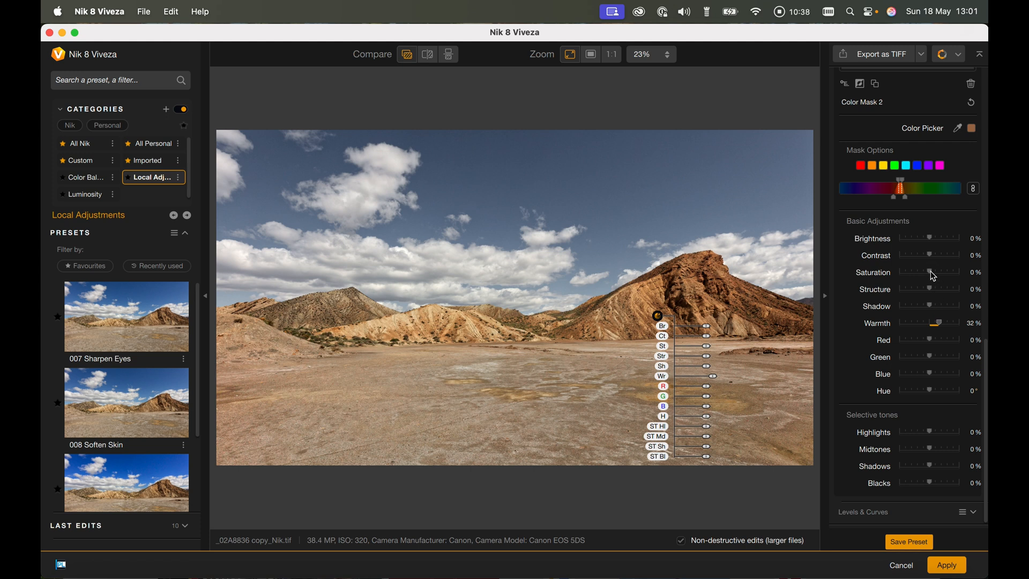
# - Raise the mountain colour mask's saturation slightly and apply the Viveza edits to the photo
pyautogui.moveTo(932, 274); pyautogui.dragTo(936, 275)
pyautogui.click(947, 566)
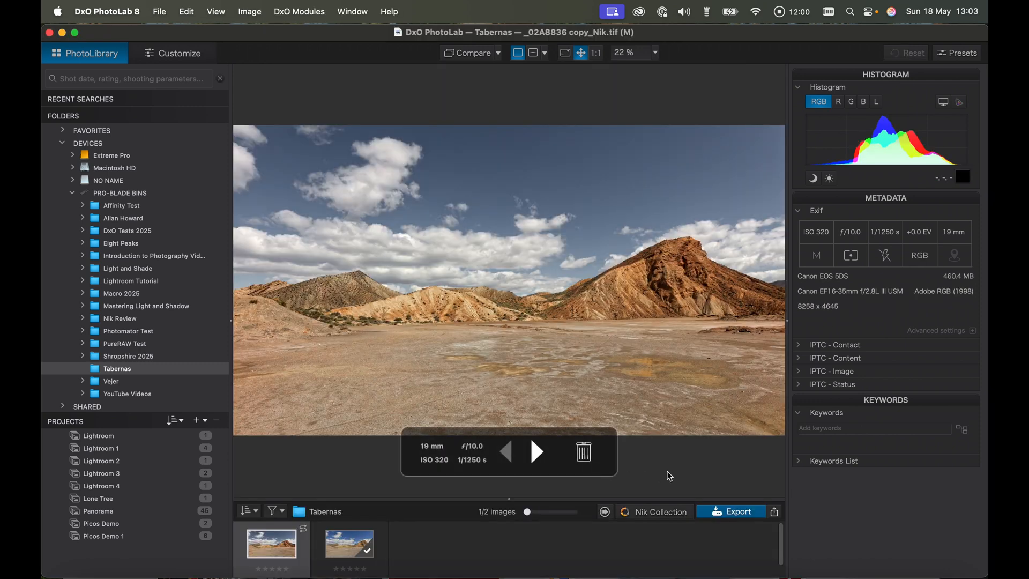
# - Compare the CR2 photo with its uncorrected version in Customize, and view the Nik-edited TIFF in the PhotoLibrary
pyautogui.click(345, 549)
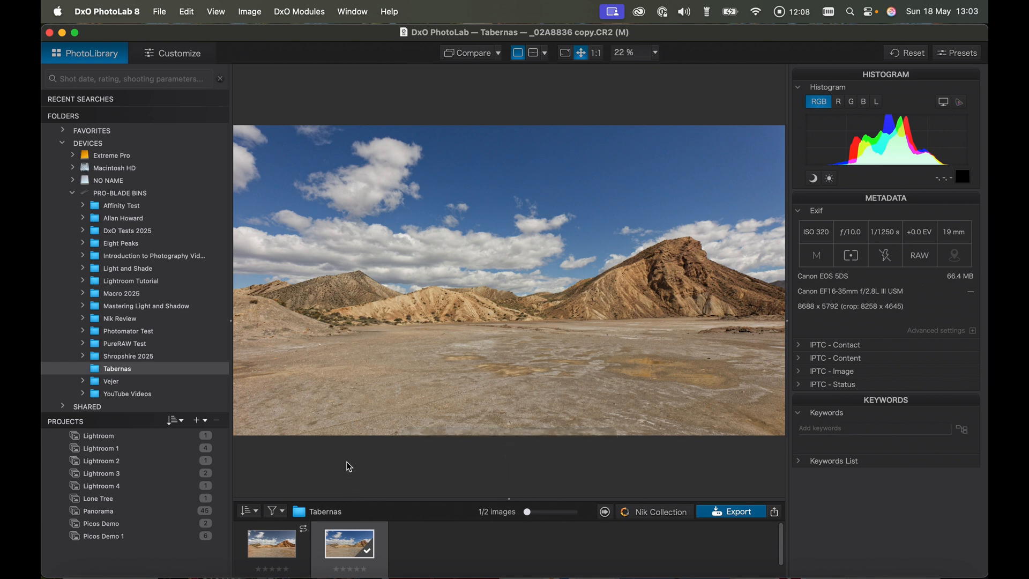
pyautogui.press('super+t')
pyautogui.click(375, 53)
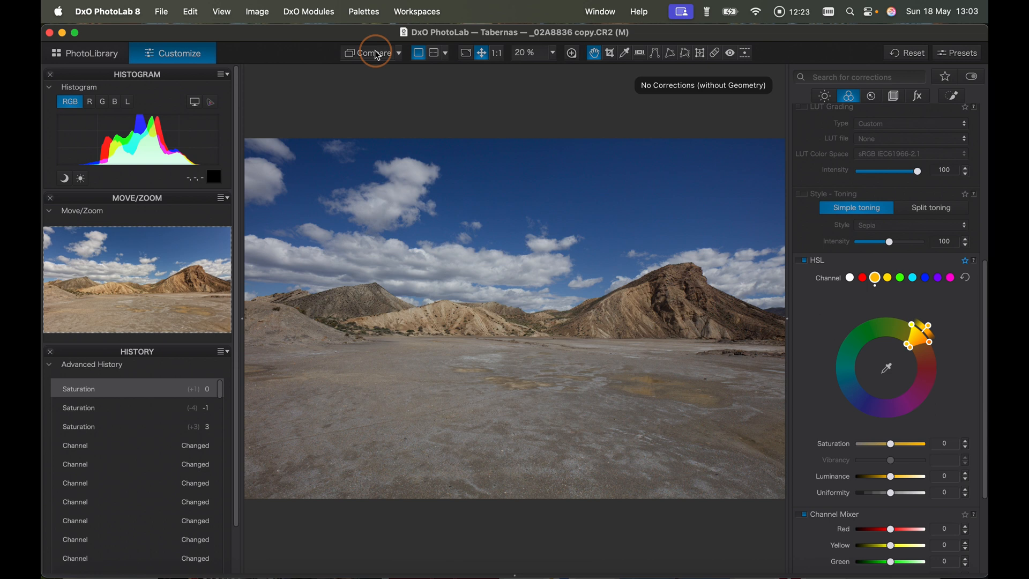
pyautogui.moveTo(377, 55); pyautogui.dragTo(378, 55)
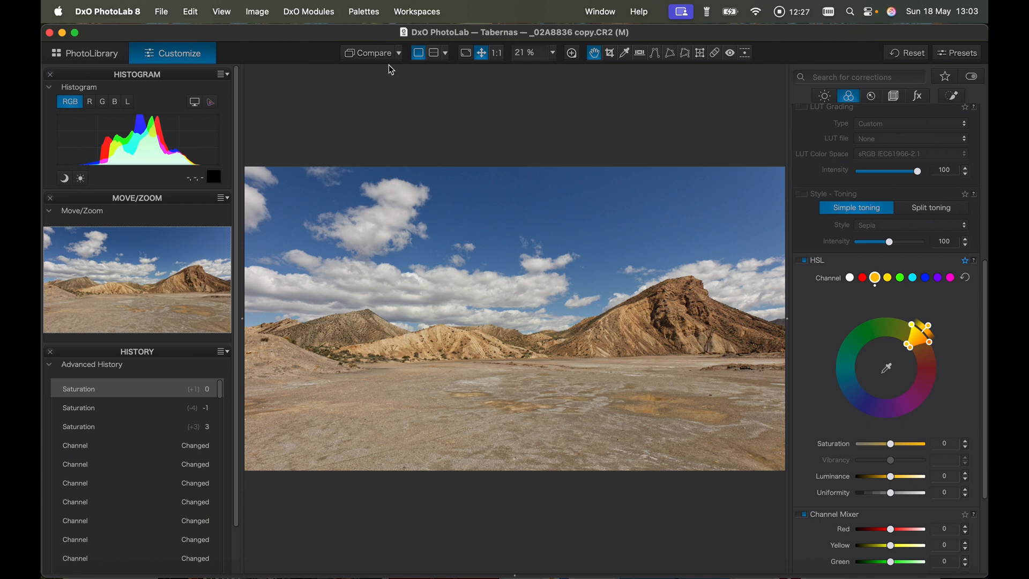
pyautogui.moveTo(379, 56); pyautogui.dragTo(375, 57)
pyautogui.click(91, 53)
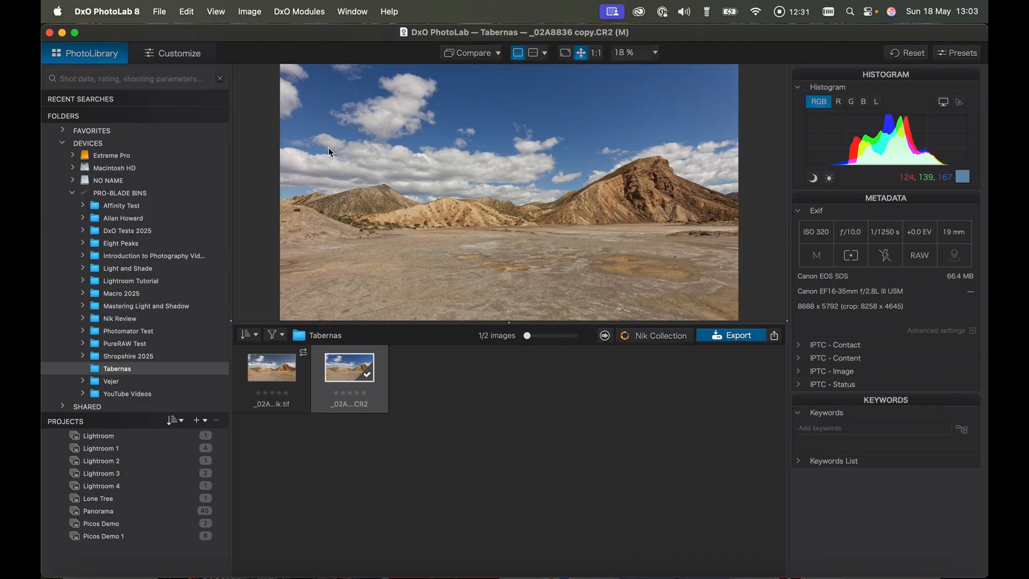
pyautogui.click(251, 385)
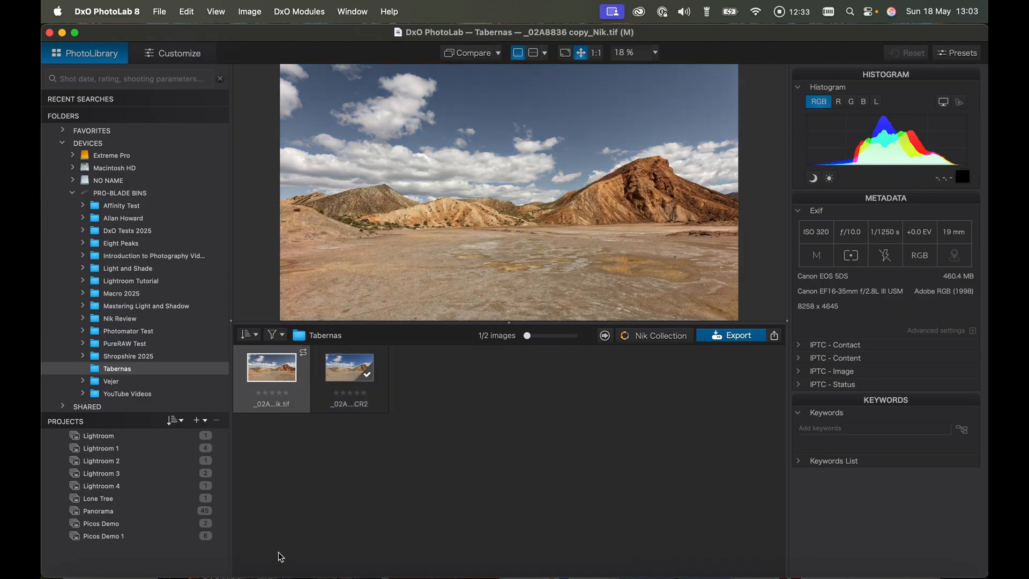